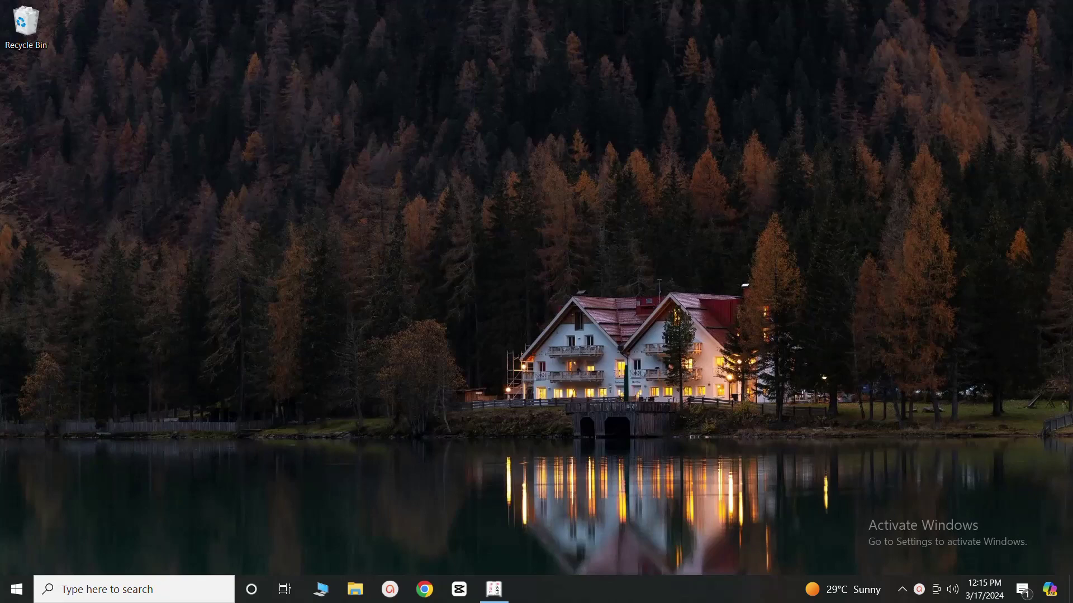
Switch to Tally.ERP 9 and start a sales voucher with reference number voucher#256 and party account Galaxy Mobiles.
left_click(494, 592)
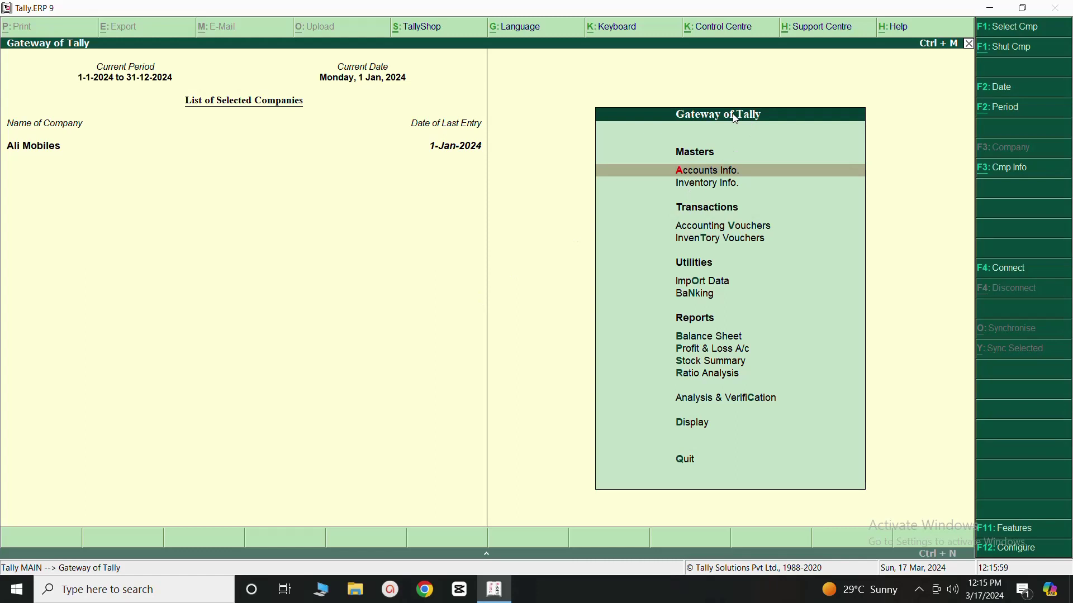
left_click(725, 226)
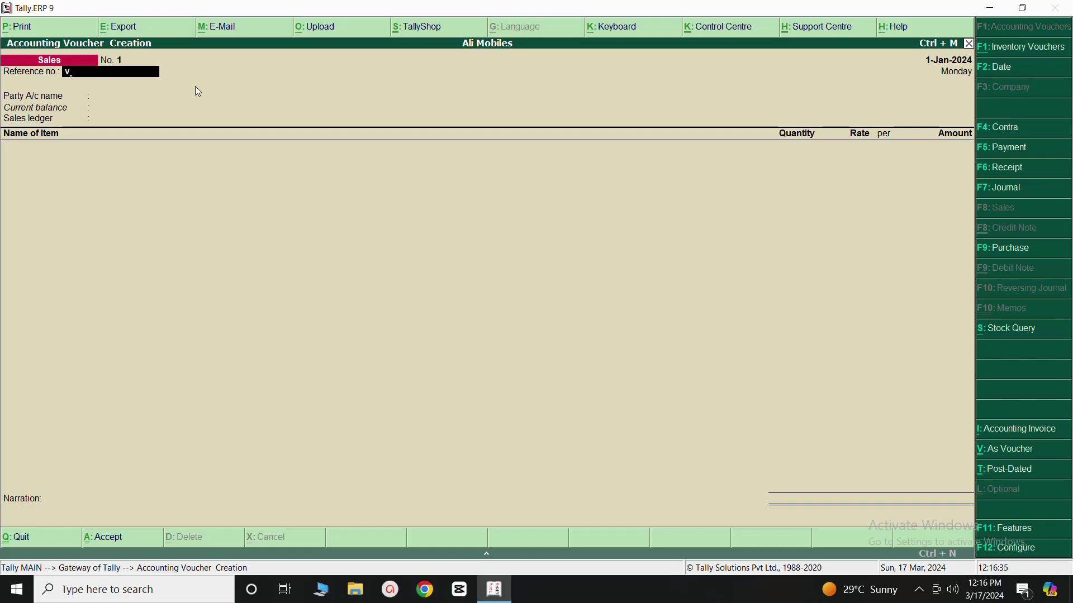
type("oucher#256")
key("Return")
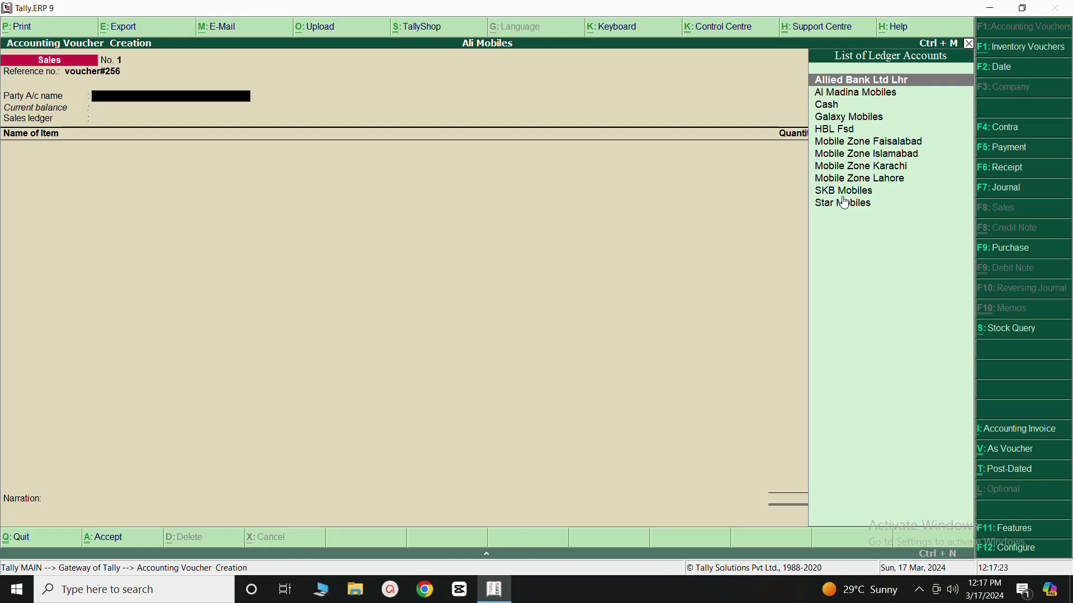
left_click(832, 118)
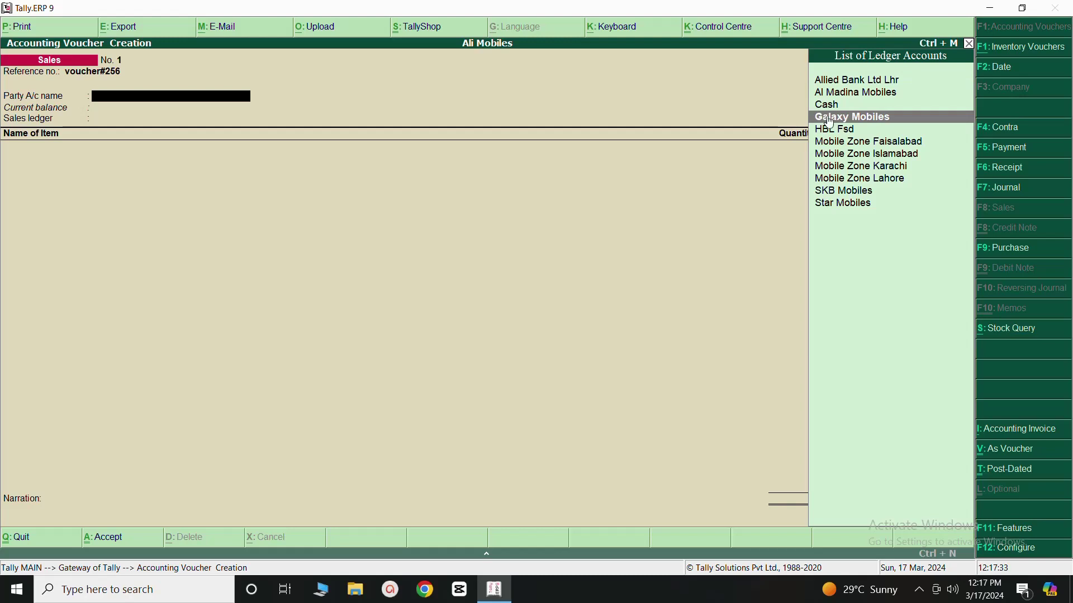
left_click(832, 119)
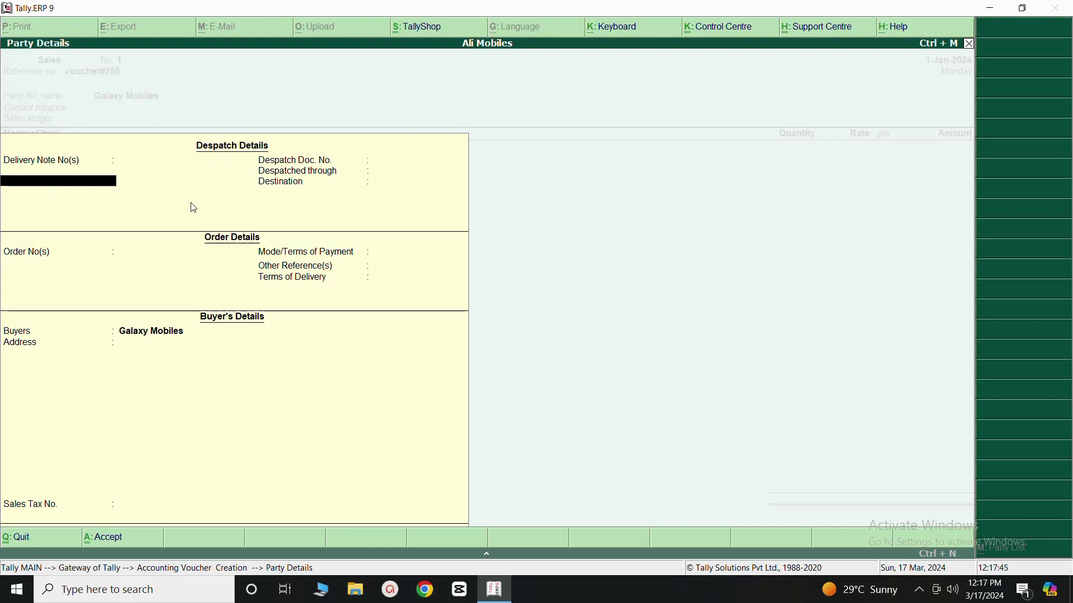
Leave the optional despatch, order and address details for Galaxy Mobiles blank and choose Sales A/c as the sales ledger.
key("Return")
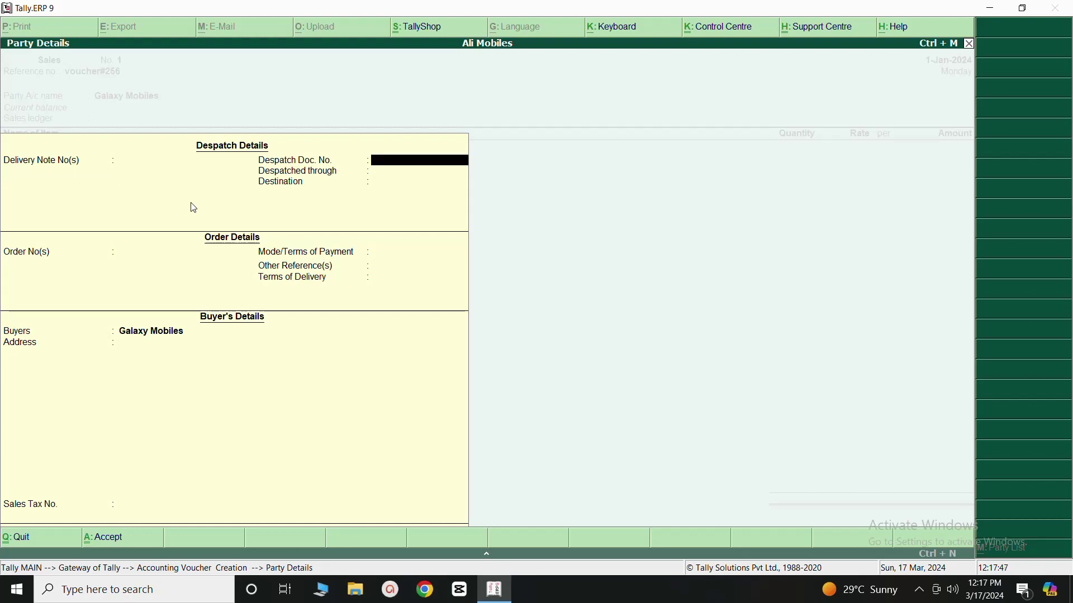
key("Return")
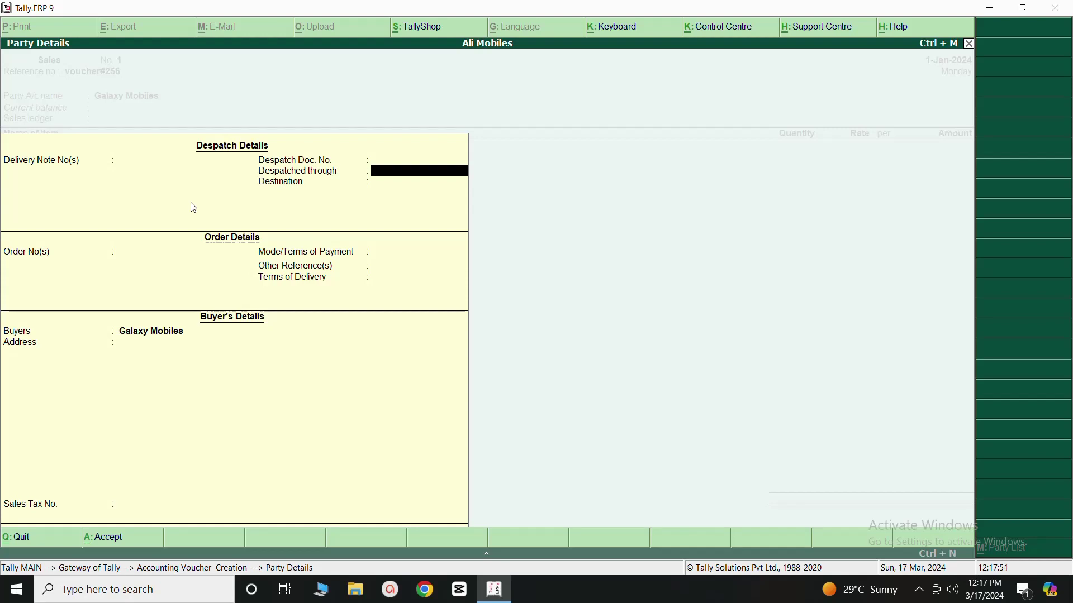
key("Return")
key("Return")
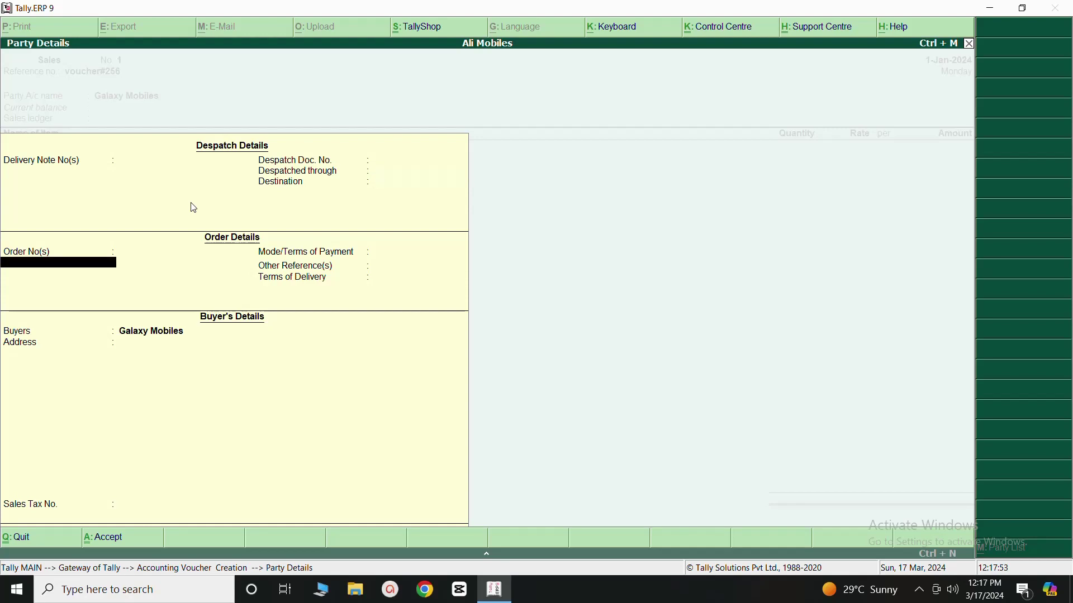
key("Return")
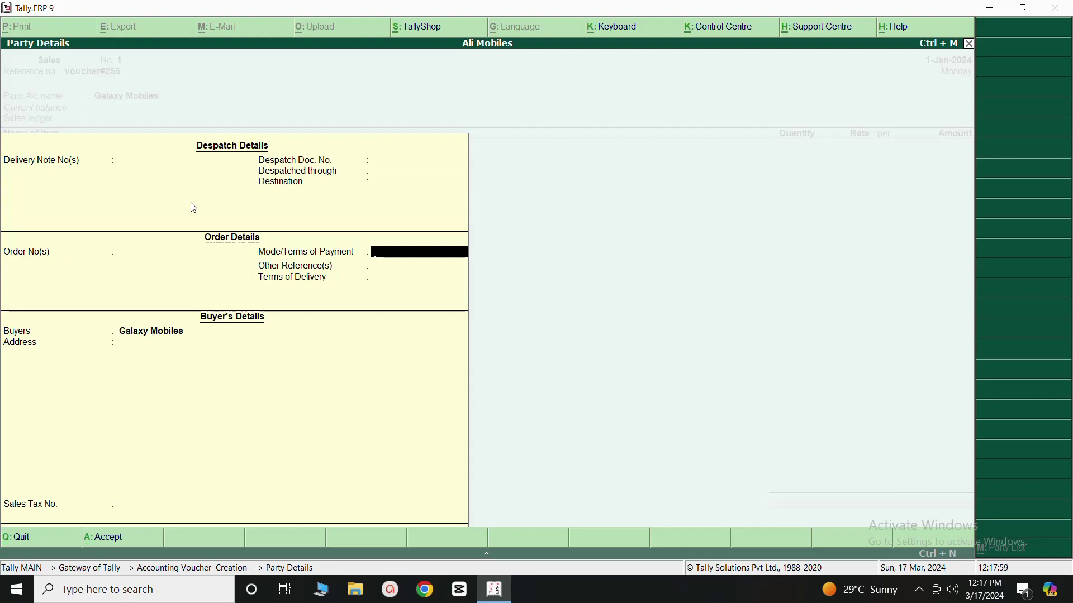
key("Return")
key("Return")
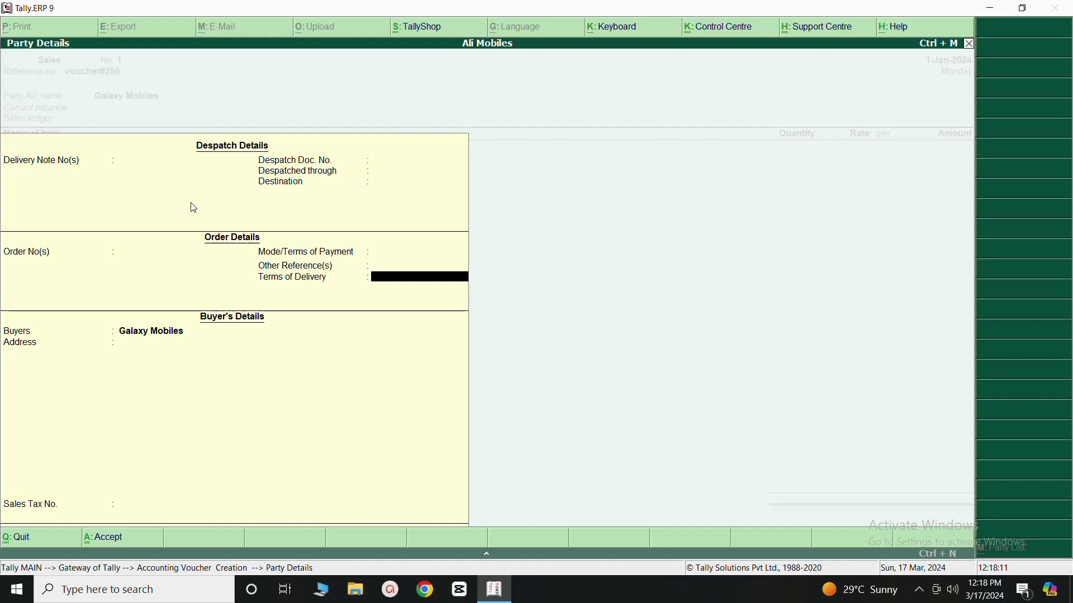
key("Return")
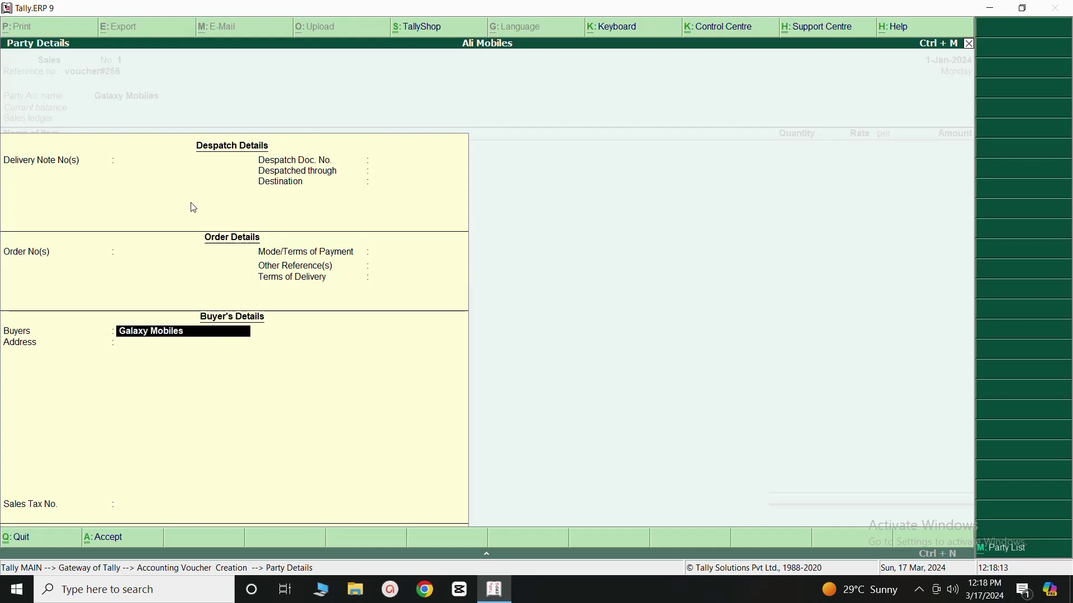
key("Return")
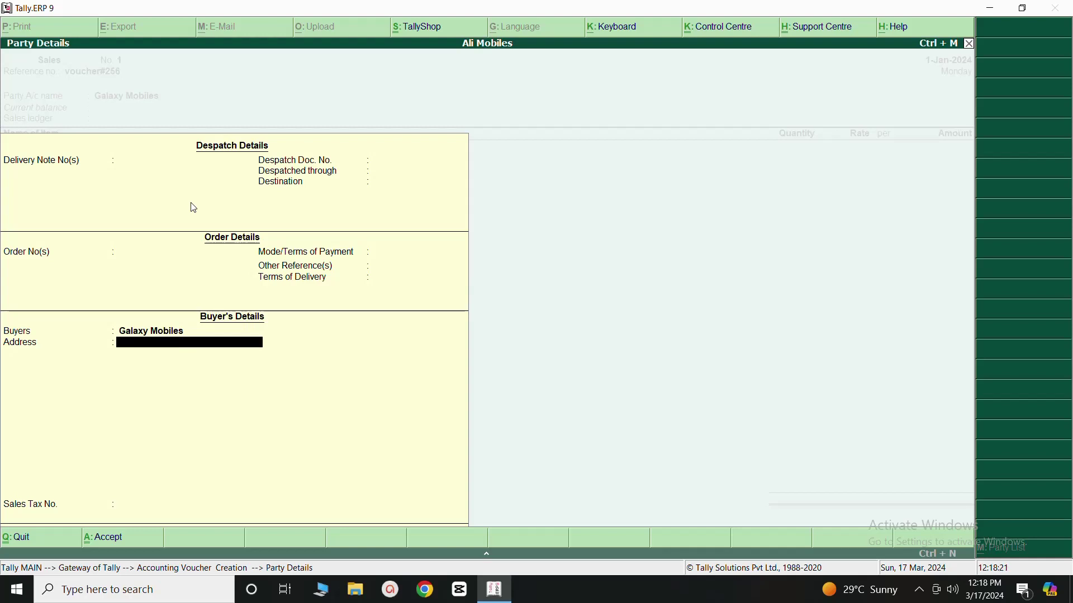
key("Return")
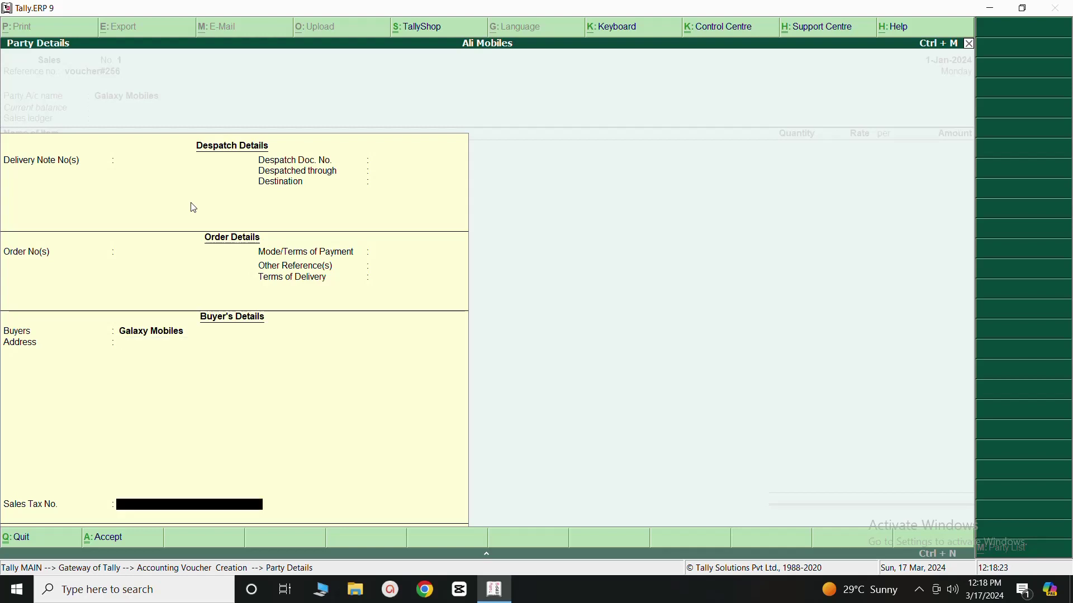
key("Return")
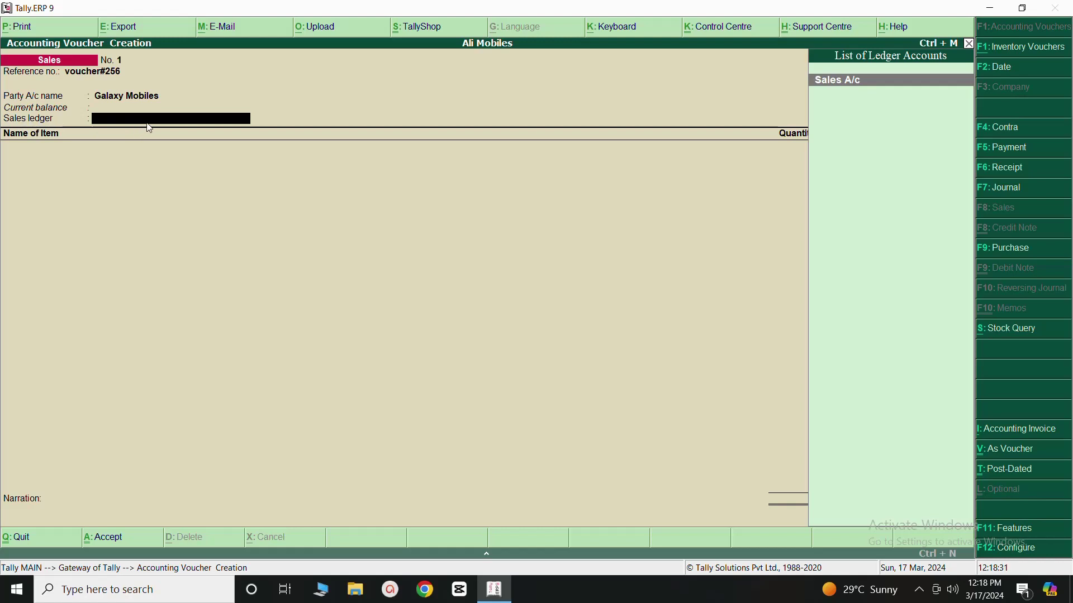
left_click(836, 81)
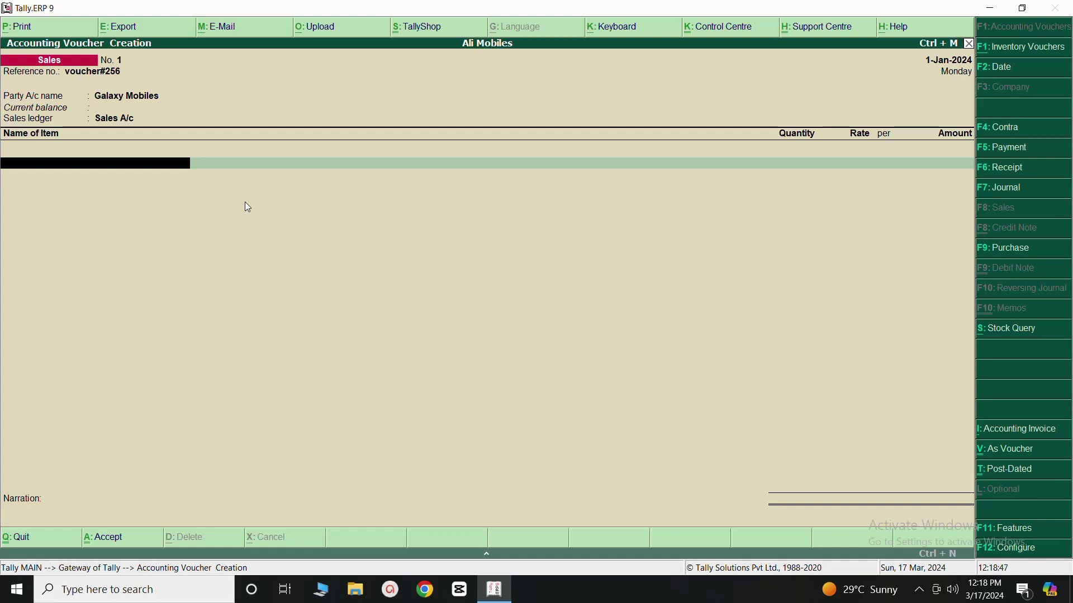
Add the stock item Iphone to the sales voucher with quantity 2 Pcs at a rate of 26,000 per piece.
type("N")
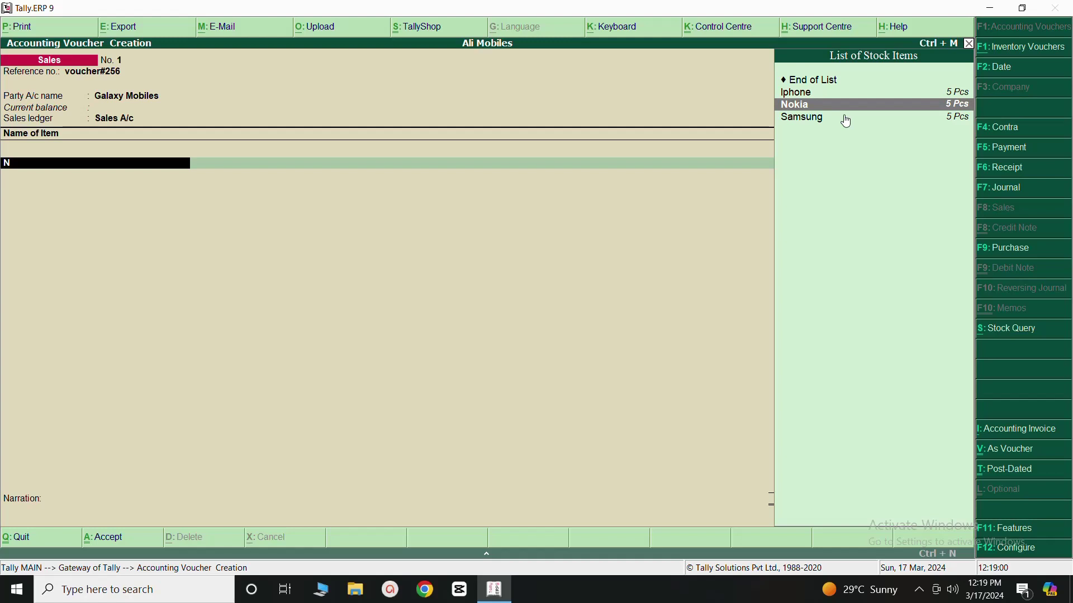
left_click(808, 96)
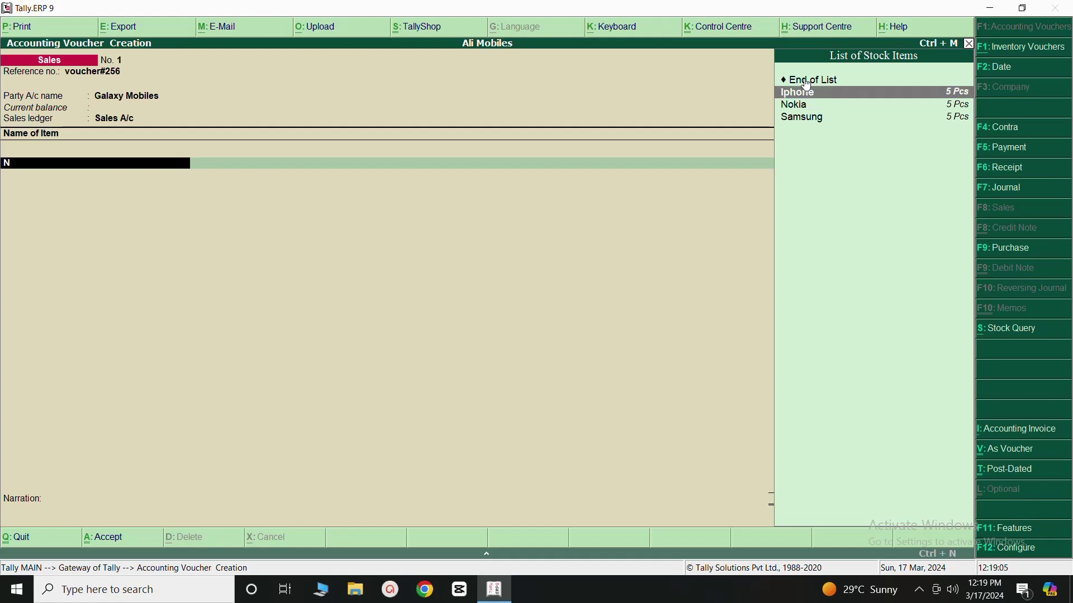
key("Return")
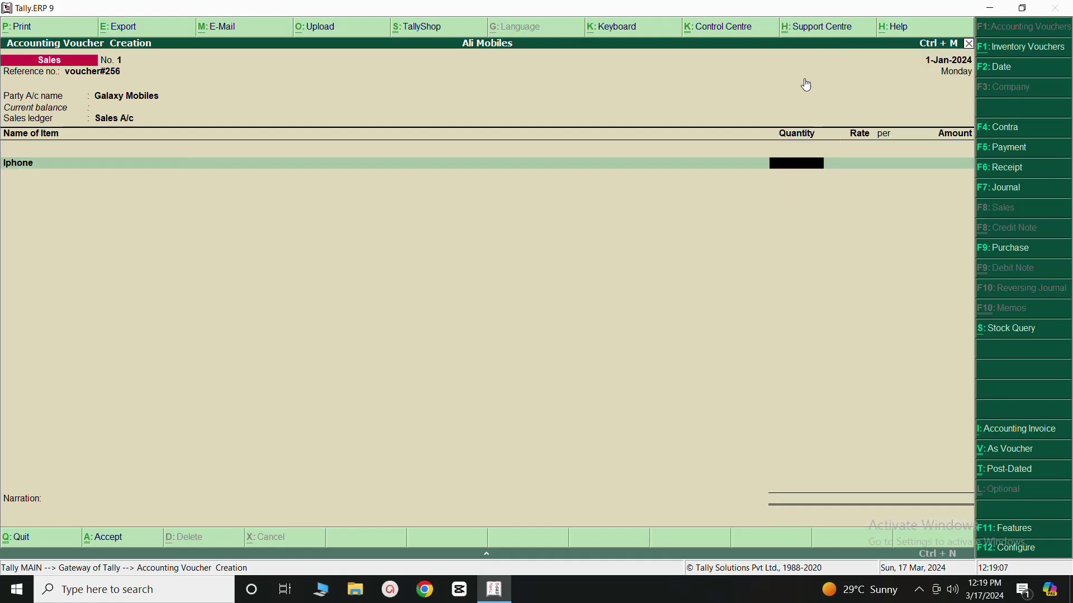
type("2")
key("Return")
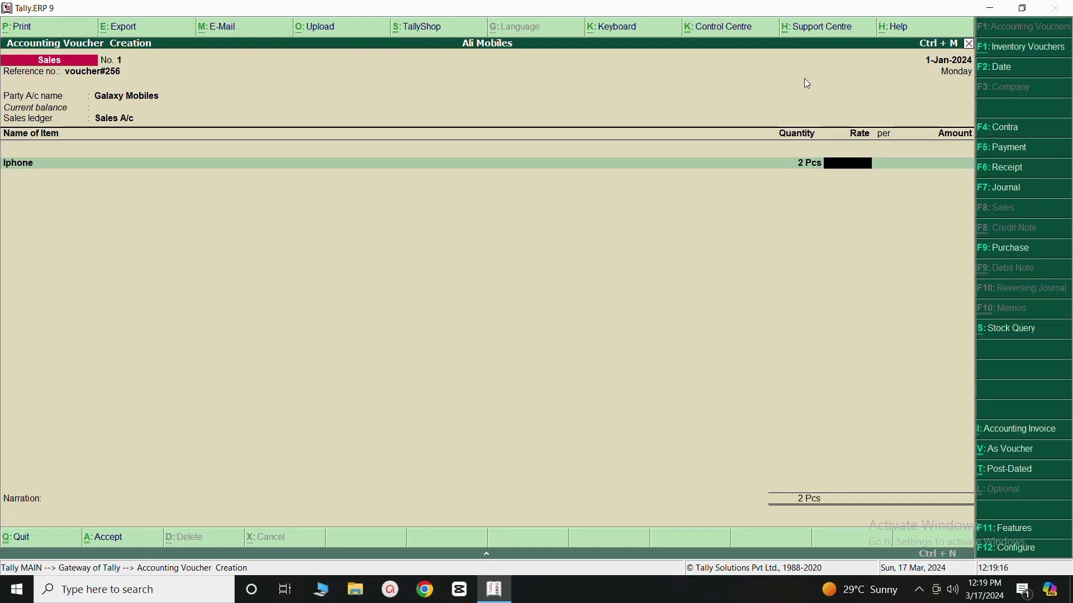
type("26000")
key("Return")
key("Return")
key("Return")
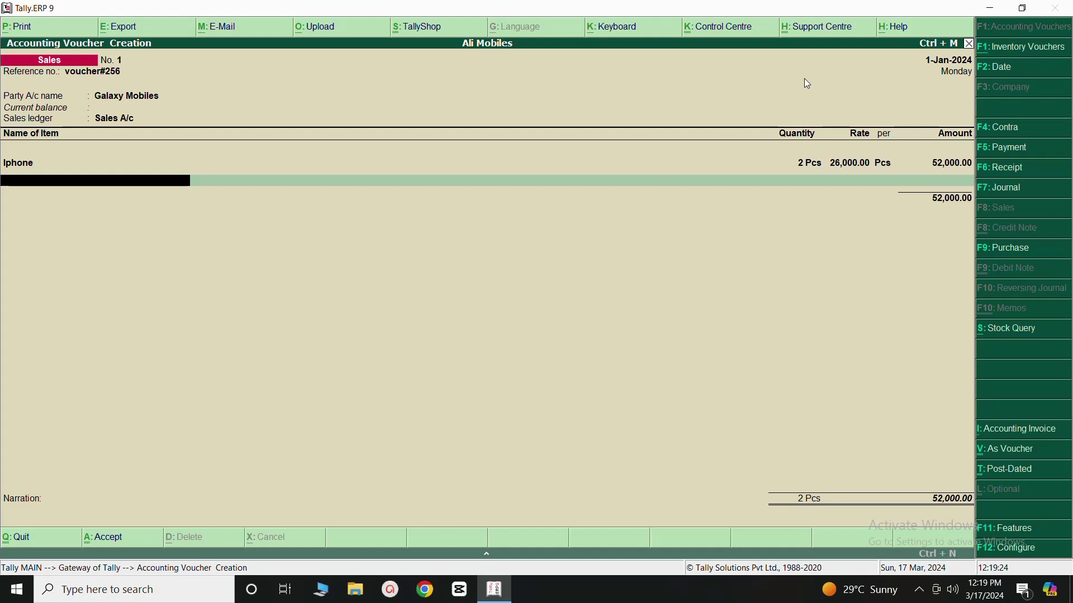
Add the stock item Nokia to the sales voucher with quantity 2 Pcs at a rate of 15,000 per piece.
type("O")
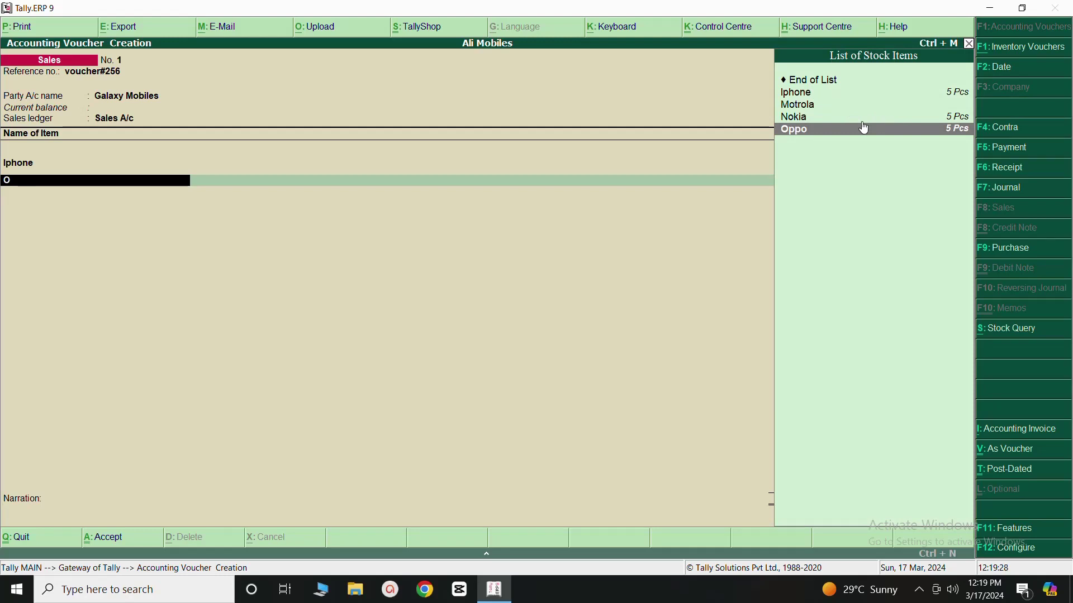
left_click(803, 119)
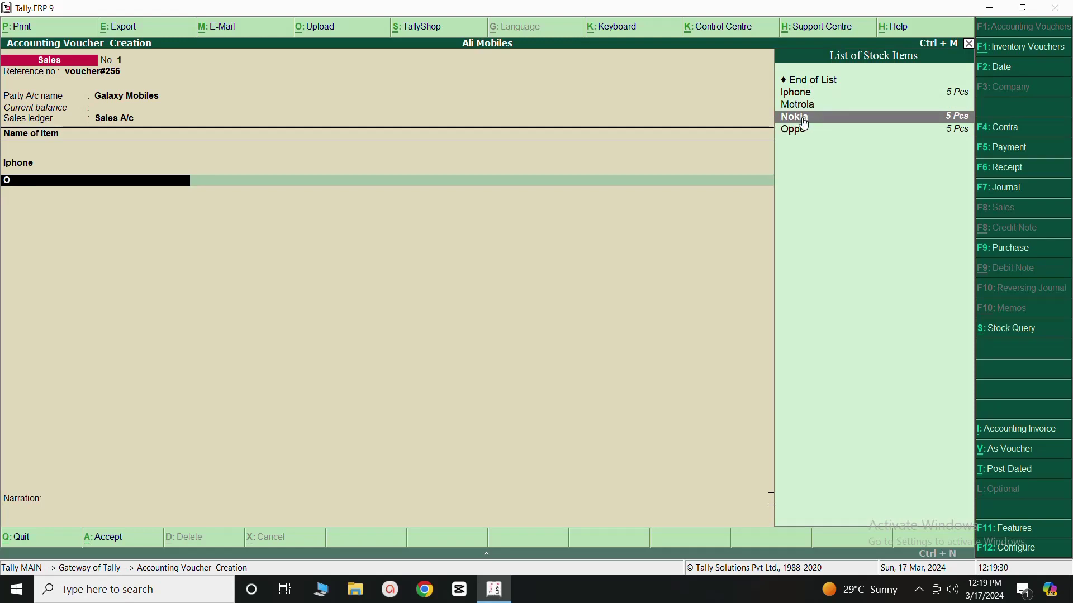
left_click(803, 118)
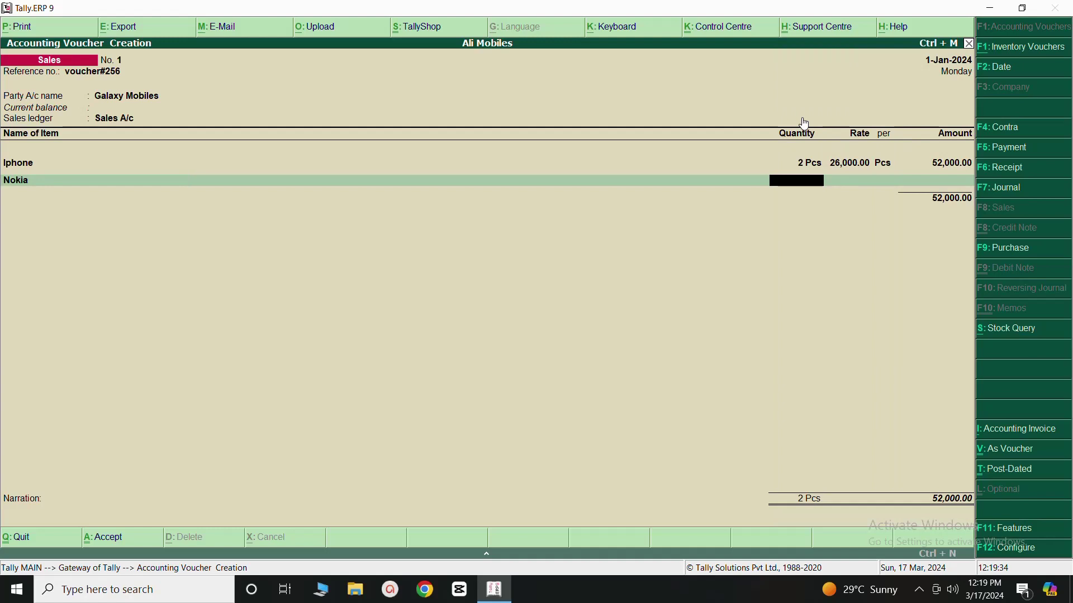
type("2")
key("Return")
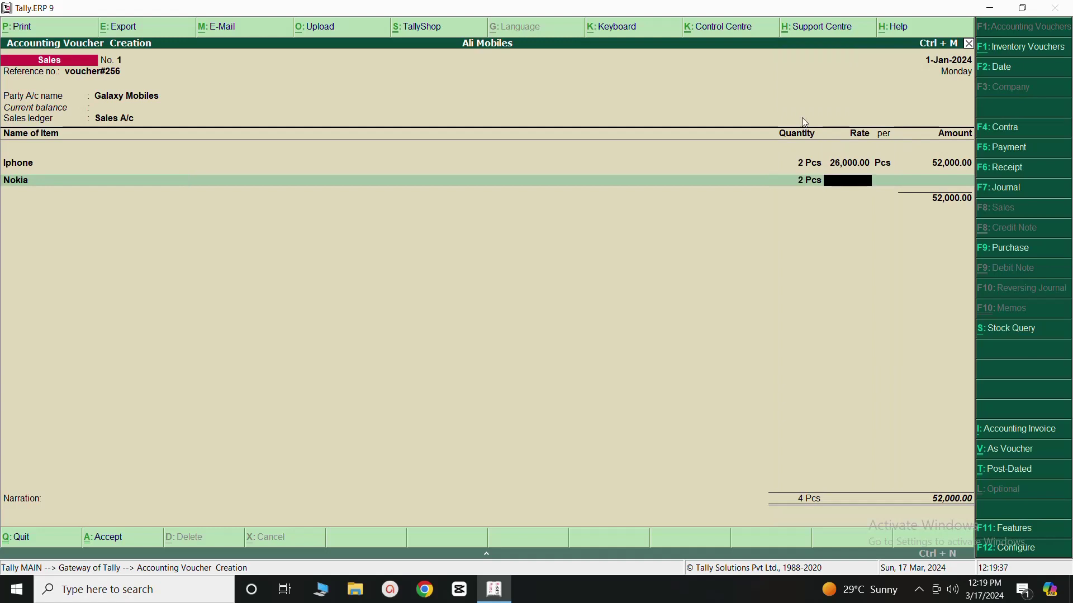
type("15000")
key("Return")
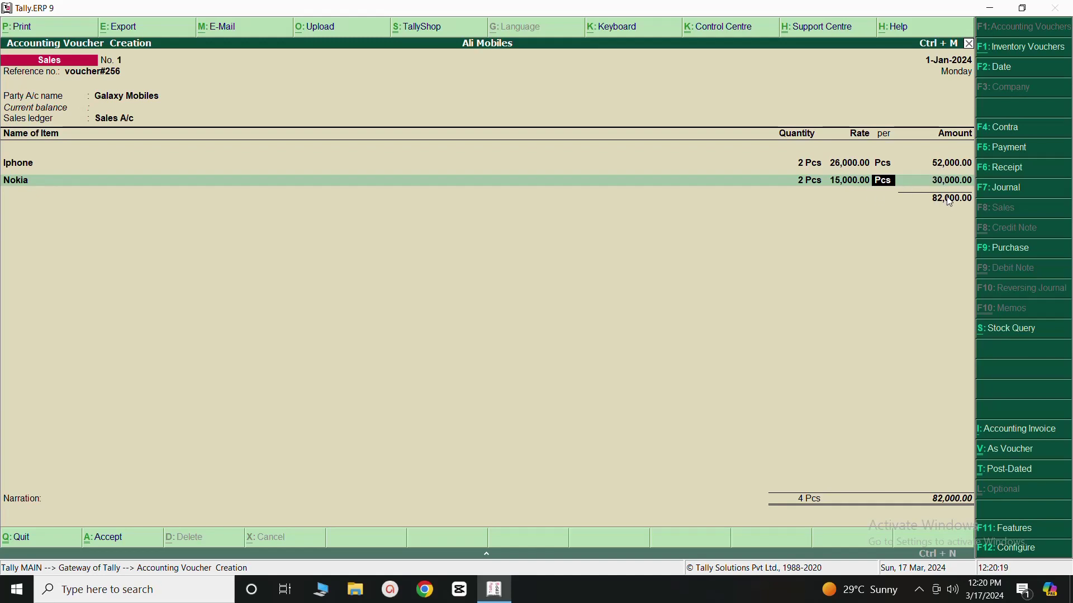
key("Return")
key("Return")
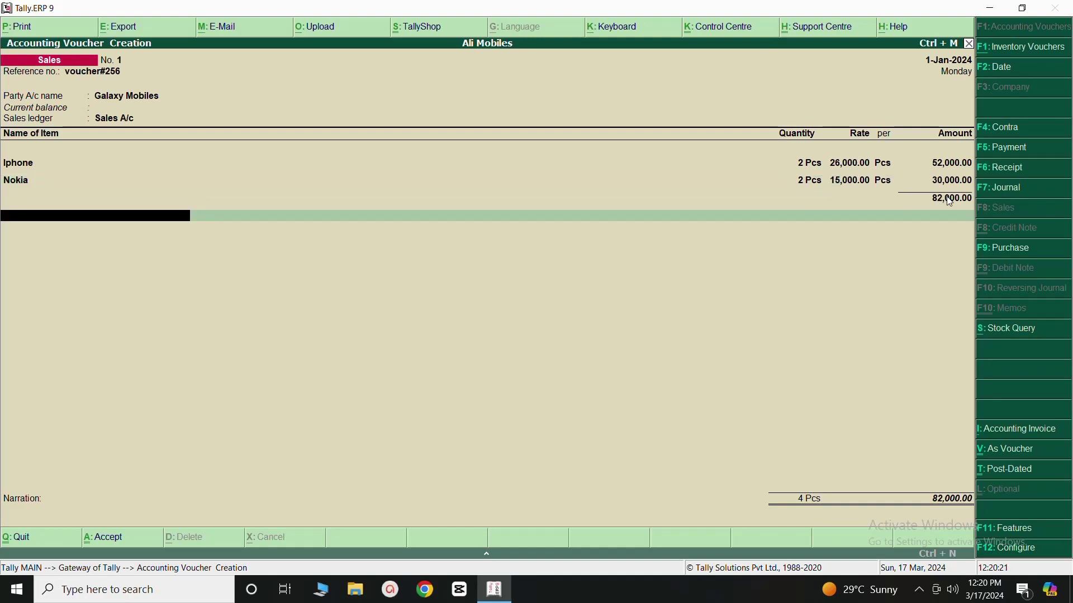
End the voucher's entry list, leave the narration blank and accept the Galaxy Mobiles sales voucher.
key("Return")
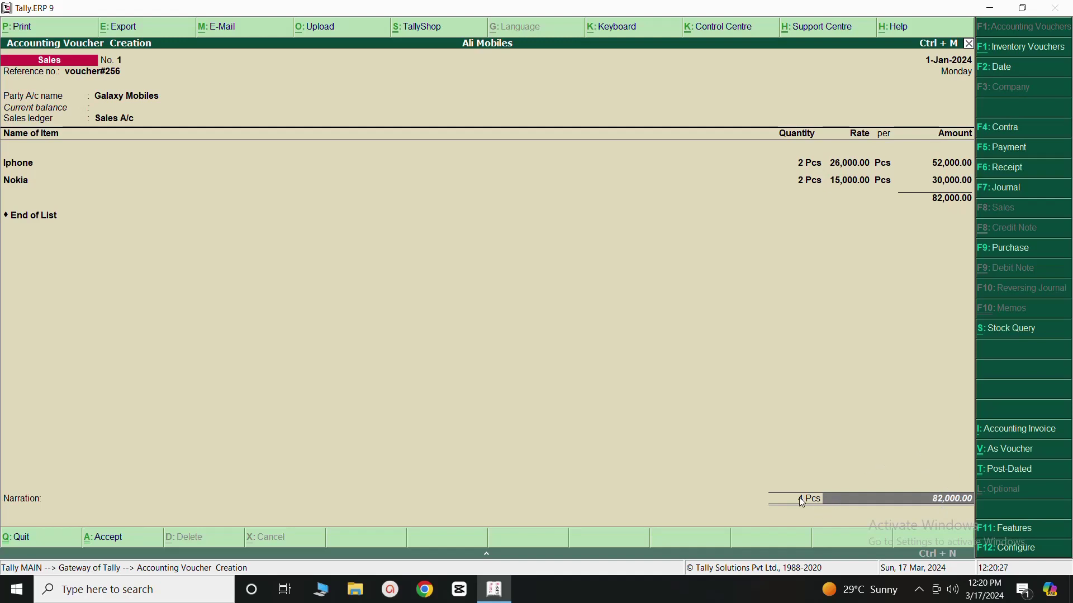
key("Return")
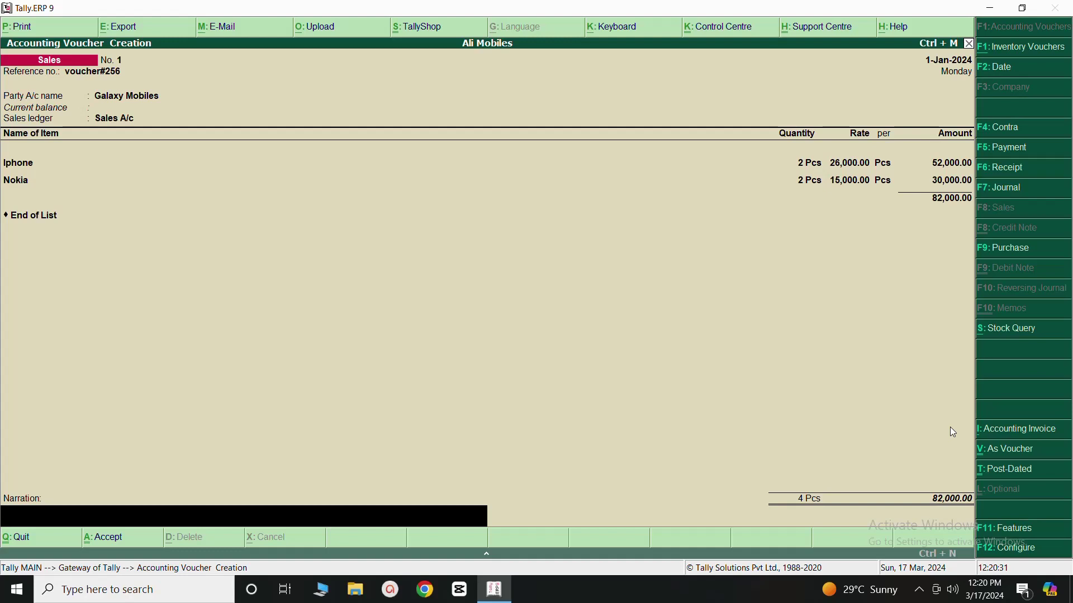
key("Return")
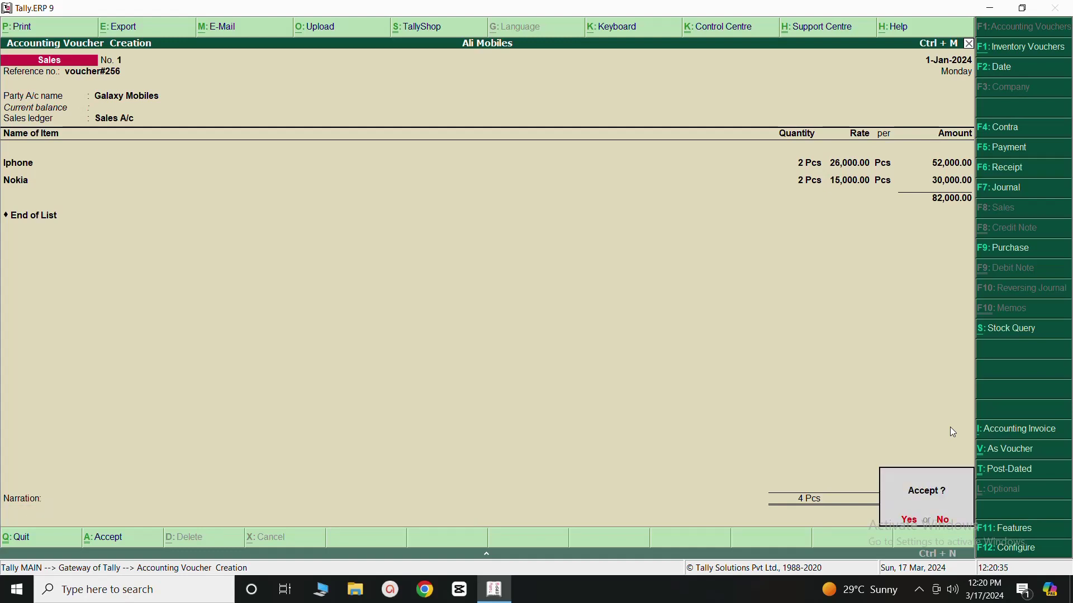
key("Return")
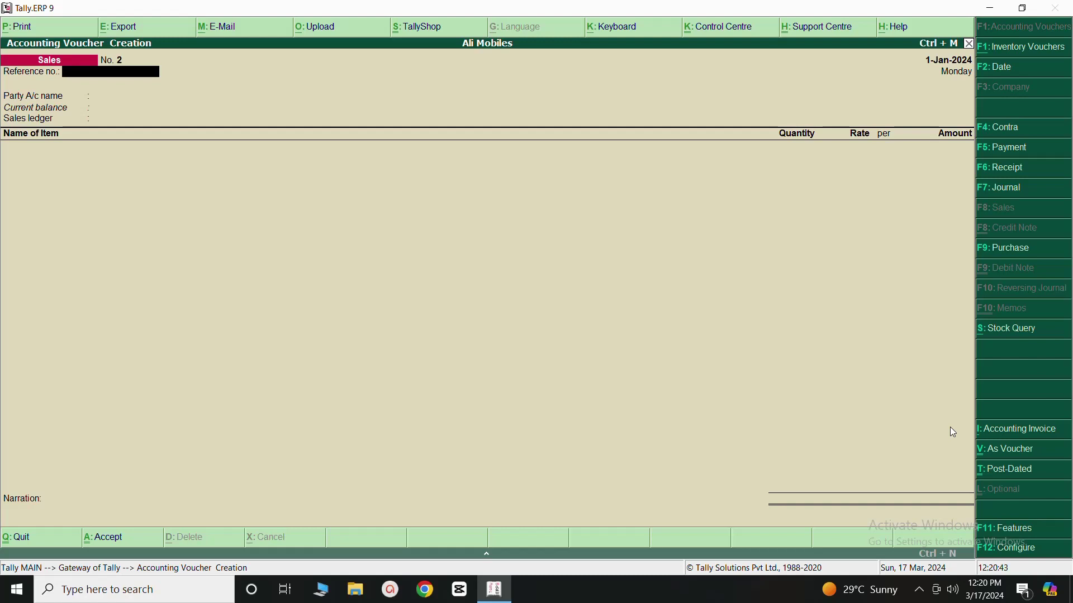
Give the second sales voucher the reference number Voucher#325 and the party account Al Madina Mobiles.
type("Voucher#325")
key("Return")
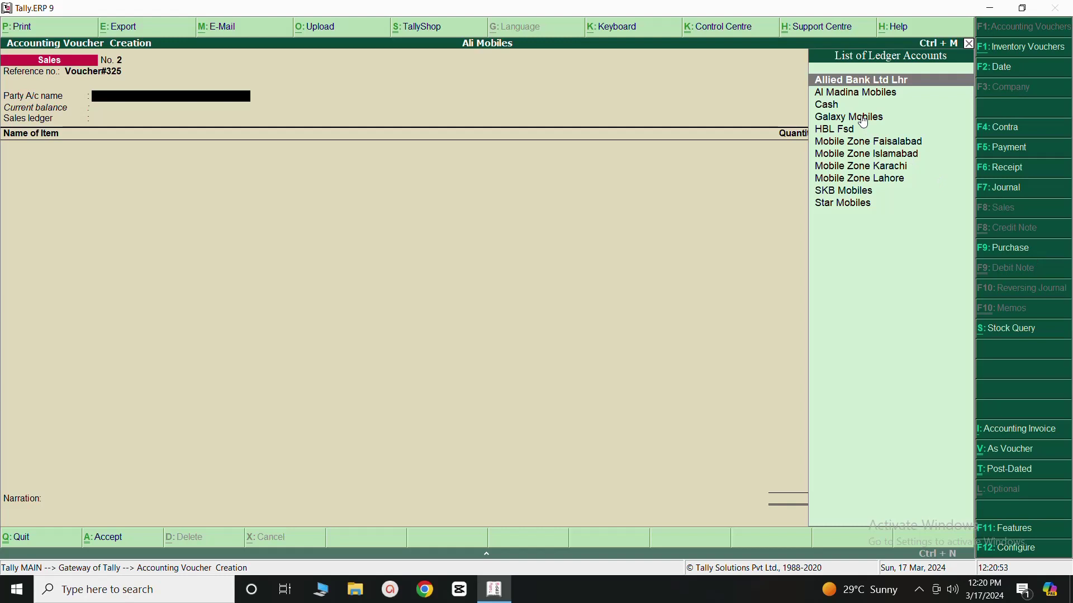
left_click(838, 95)
left_click(838, 94)
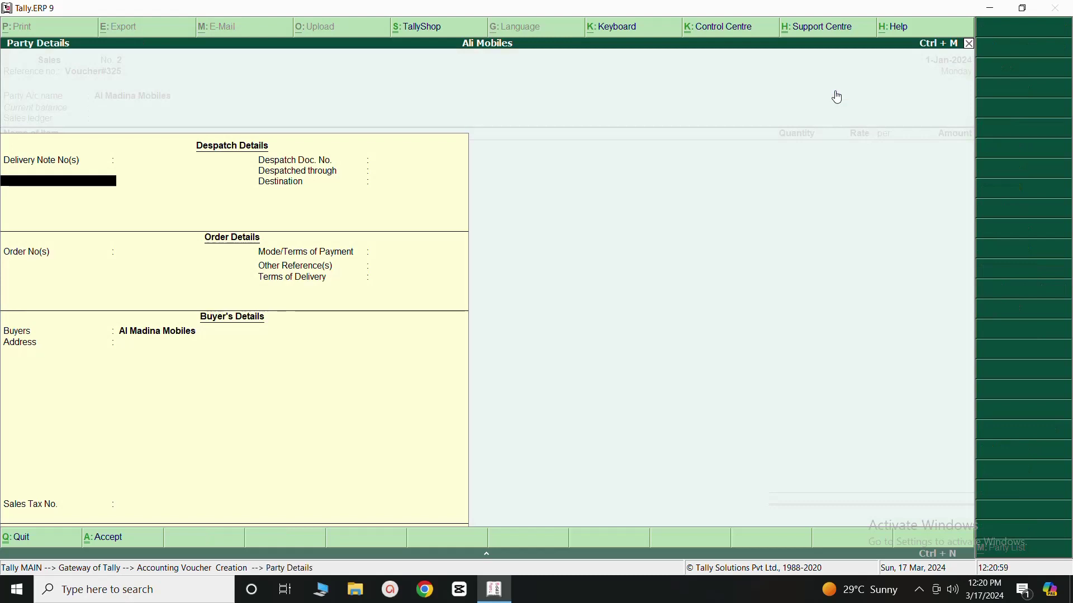
Leave the despatch, order and buyer details for Al Madina Mobiles at their defaults and choose Sales A/c as the sales ledger.
key("Return")
key("Return")
key("Return")
key("Return")
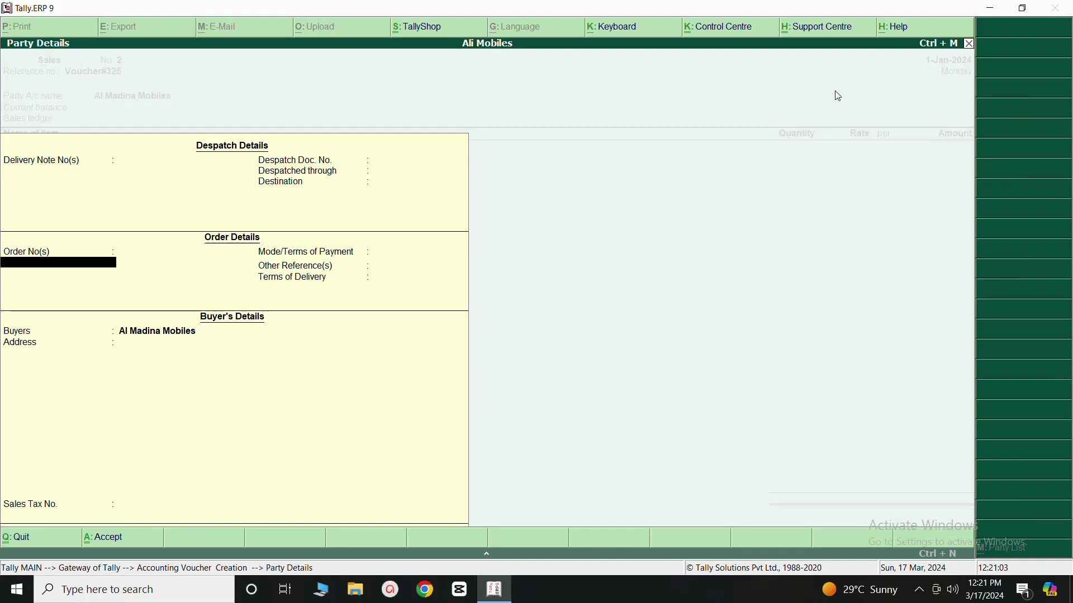
key("Return")
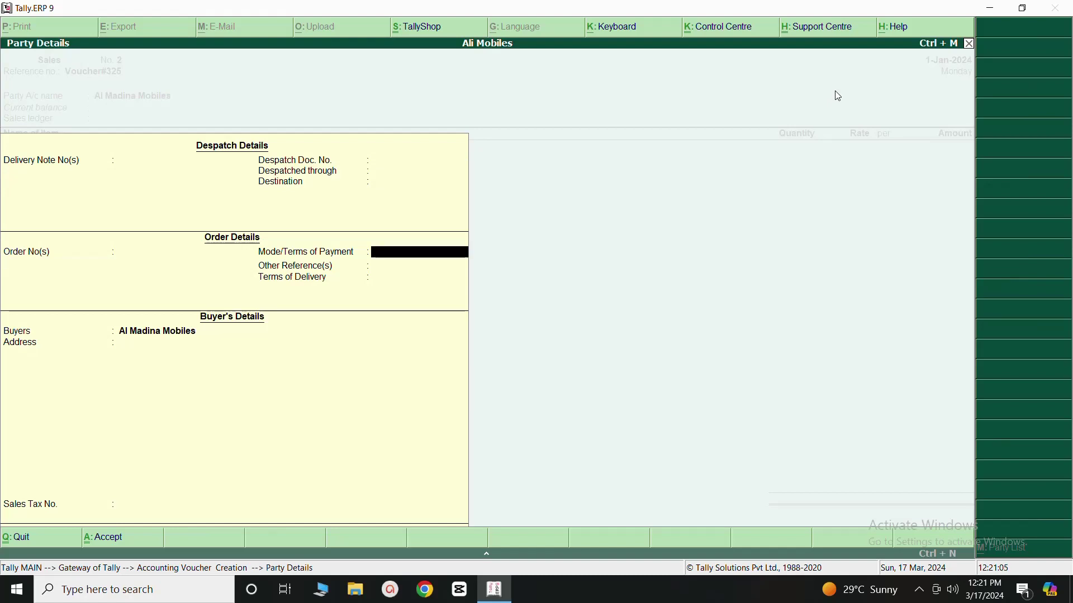
key("Return")
key("Return")
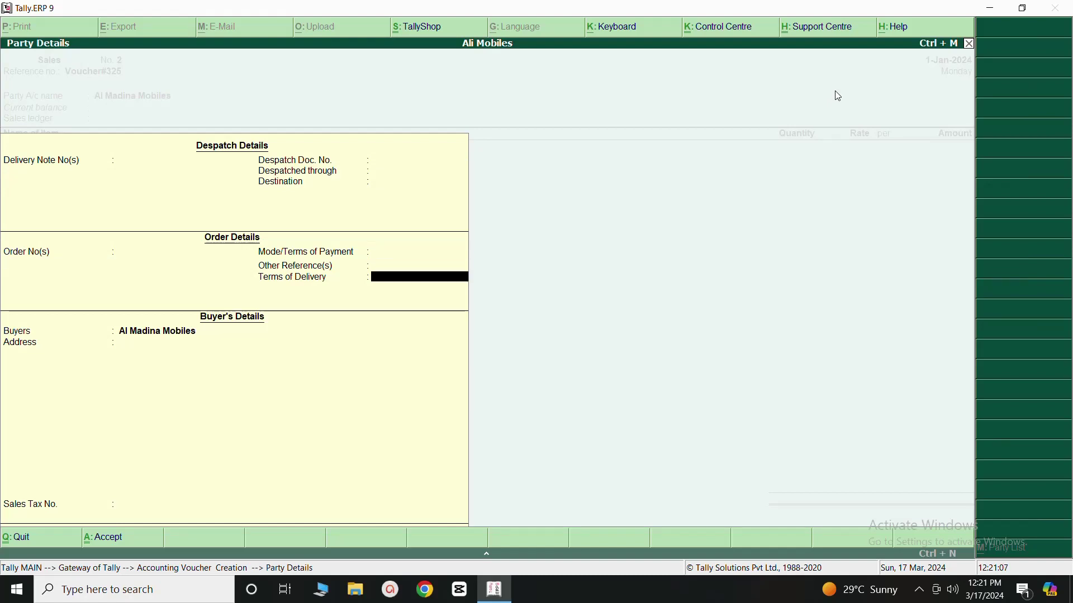
key("Return")
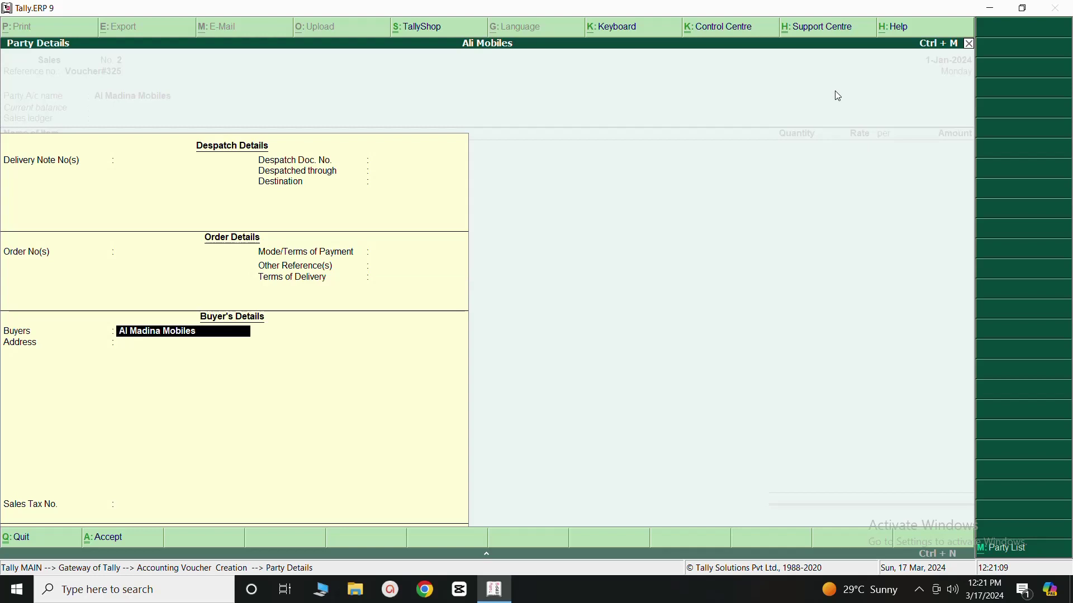
key("Return")
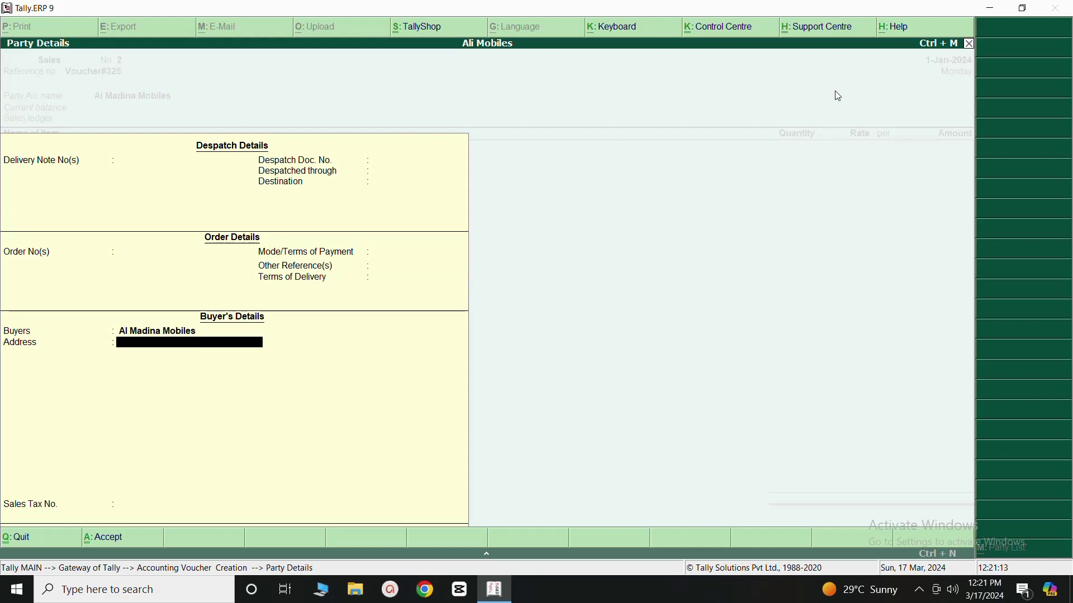
key("Return")
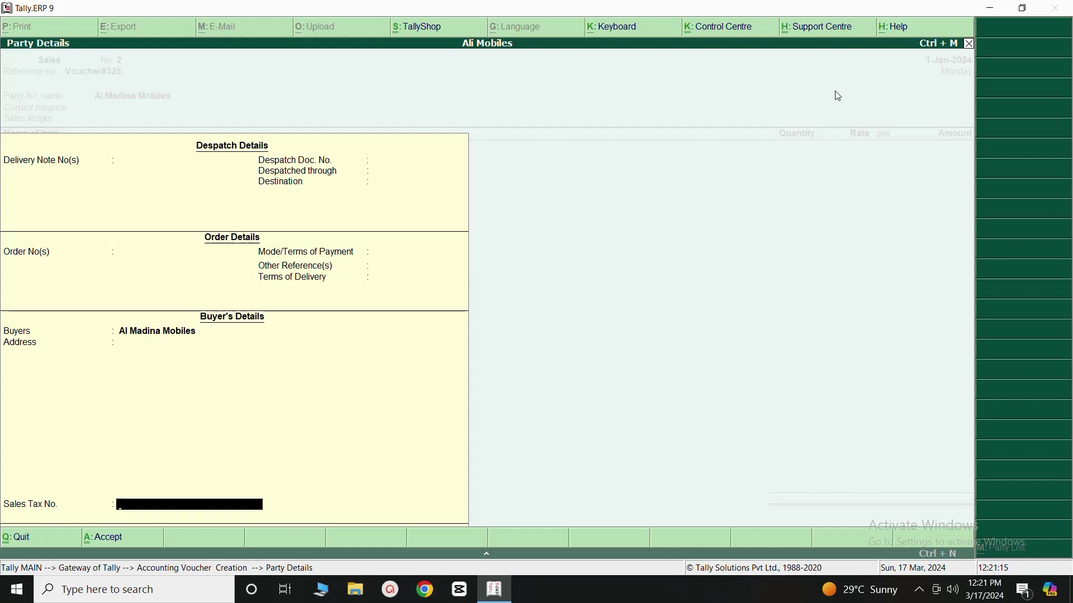
key("Return")
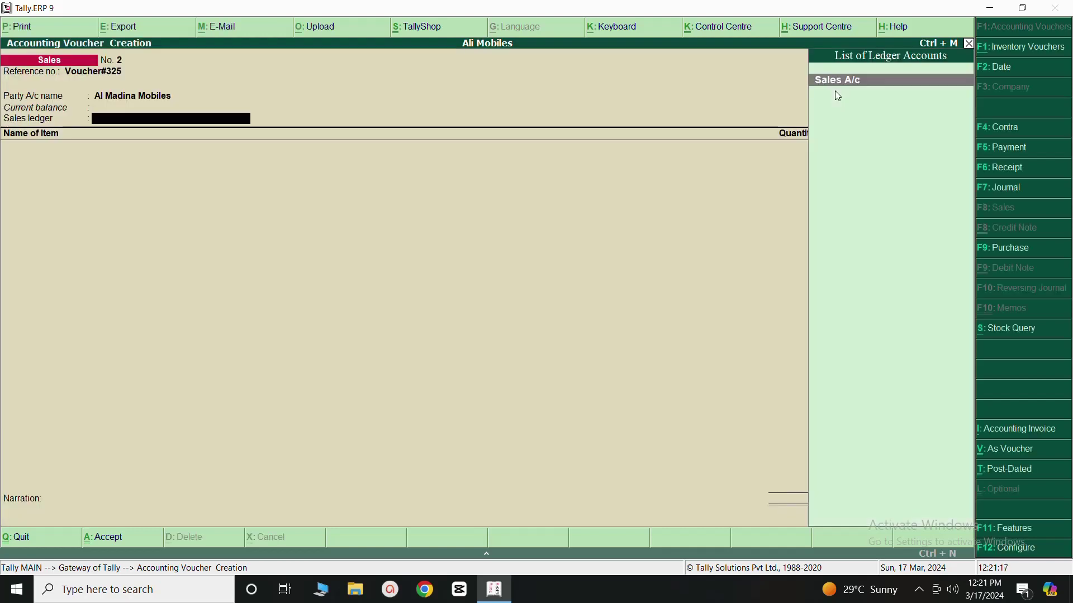
left_click(848, 82)
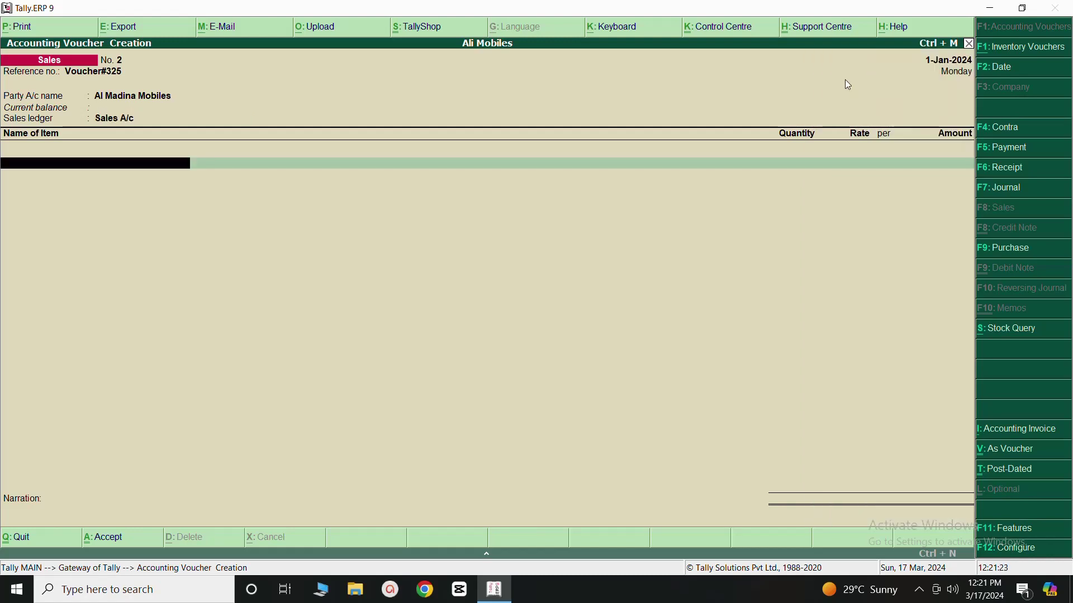
Add the stock item Iphone to the Al Madina Mobiles voucher with quantity 2 Pcs at a rate of 29,000 per piece.
type("I")
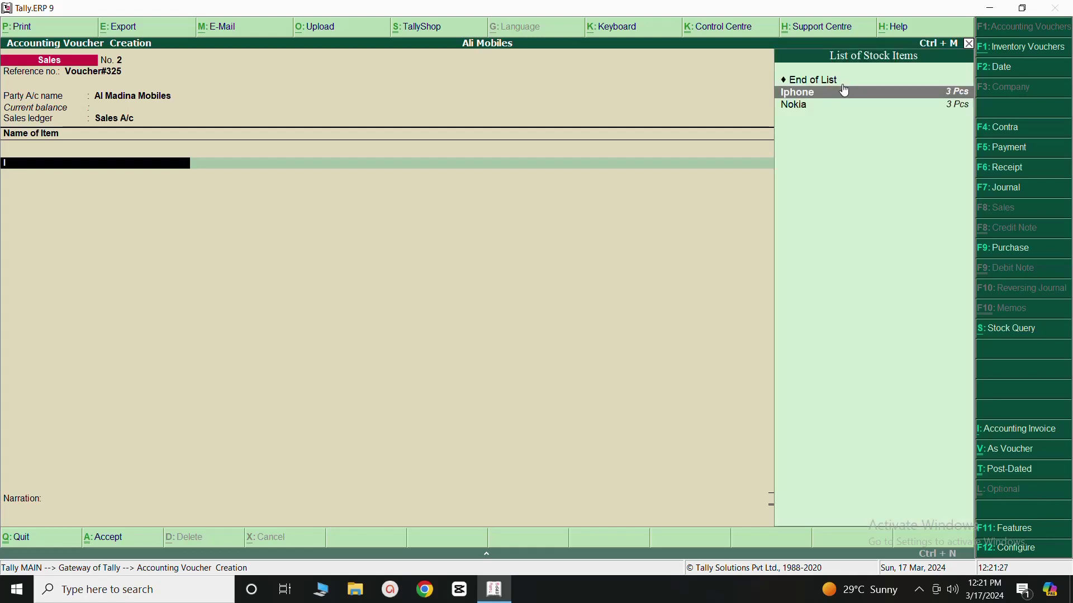
left_click(838, 94)
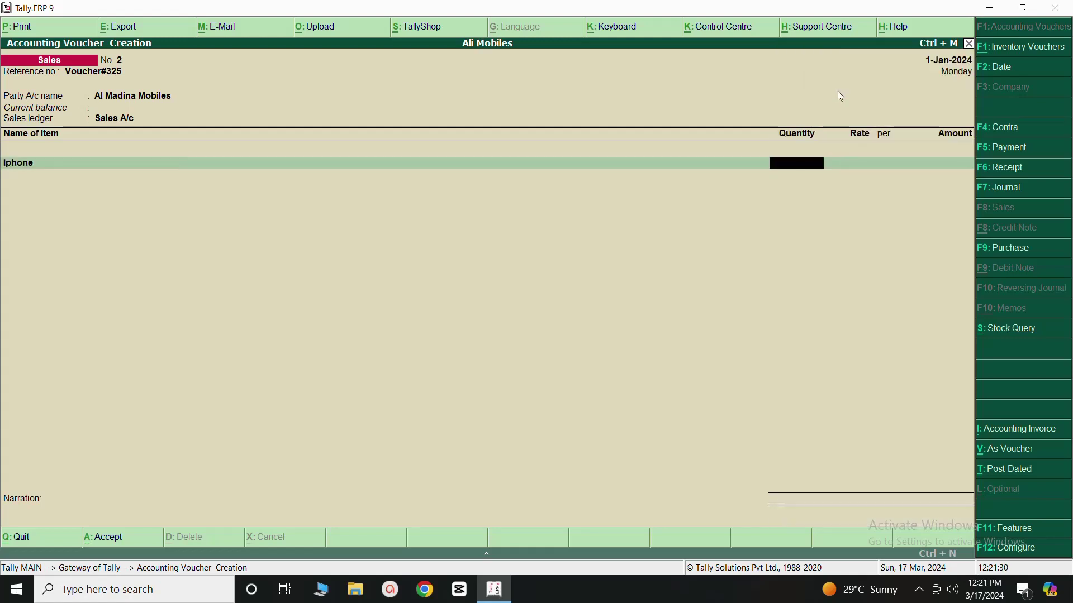
type("2")
key("Return")
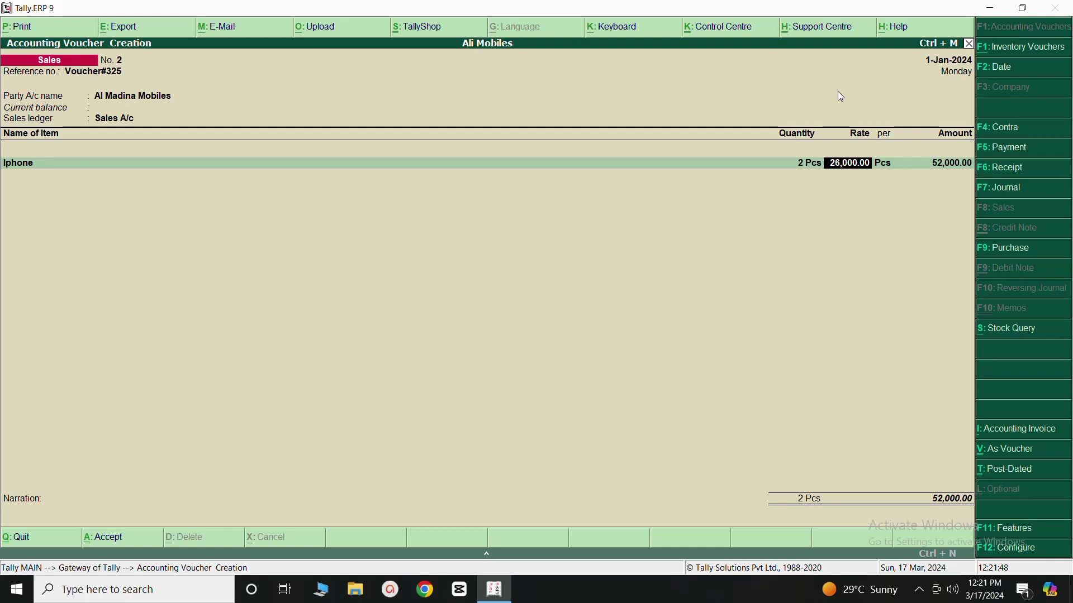
type("29000")
key("Return")
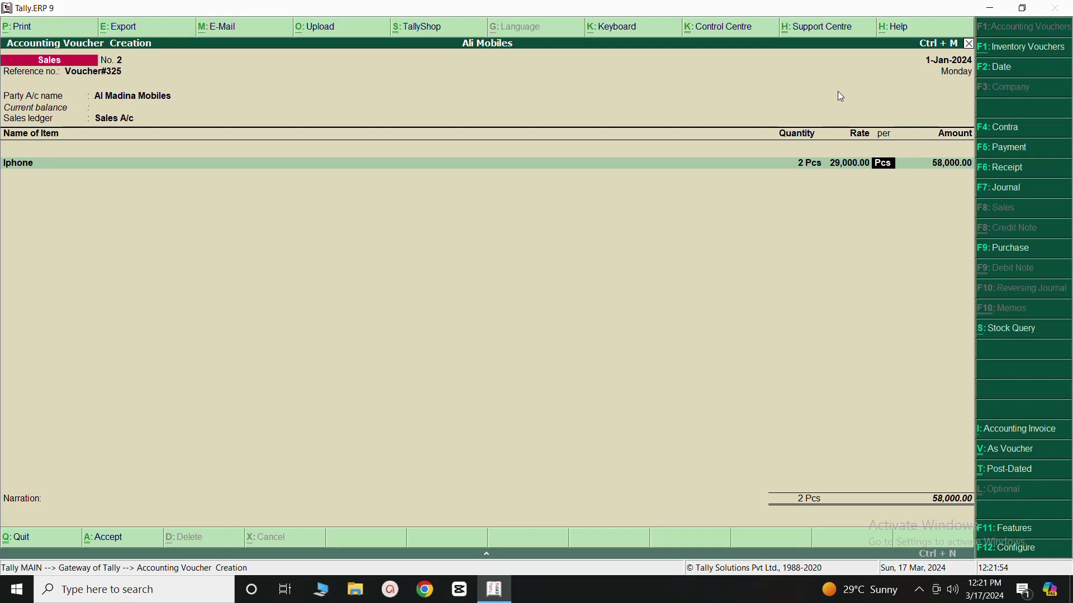
key("Return")
key("Return")
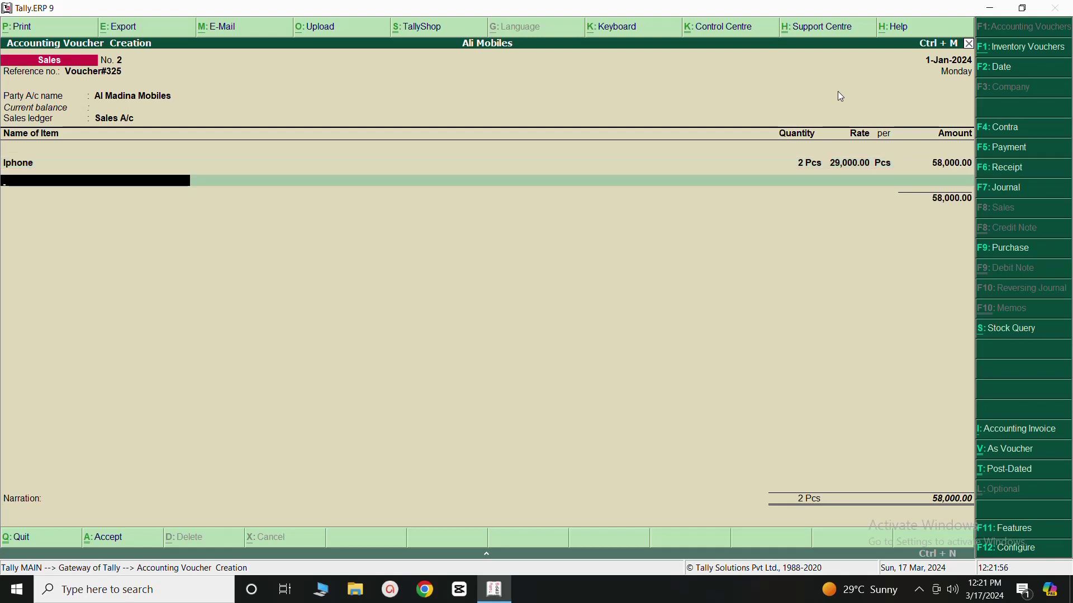
Add the stock item Oppo to the voucher with quantity 4 Pcs at a rate of 35,000 per piece.
type("O")
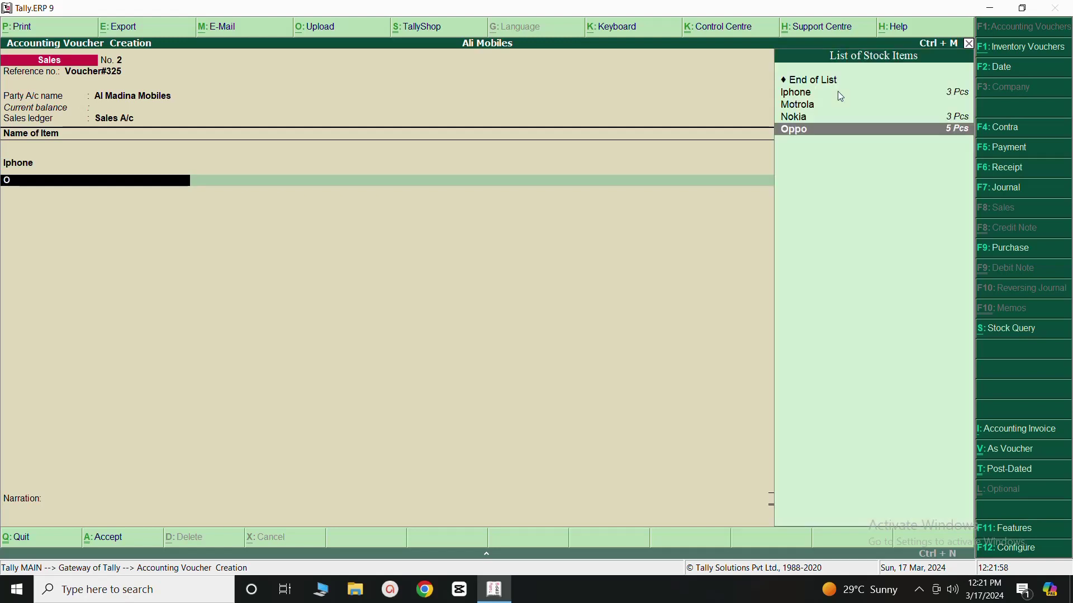
left_click(800, 132)
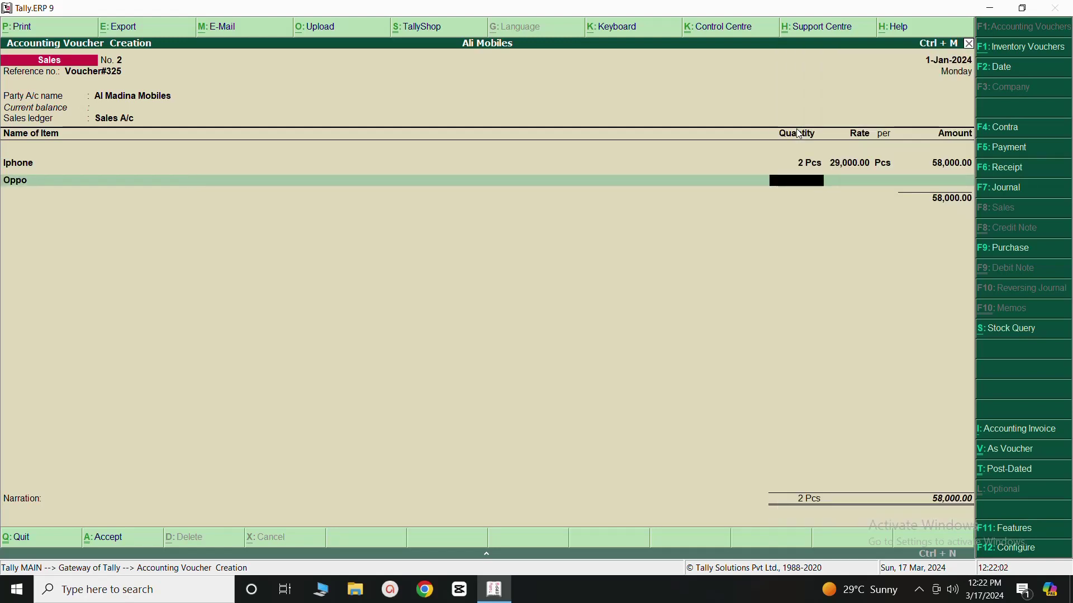
type("4")
key("Return")
type("35,00")
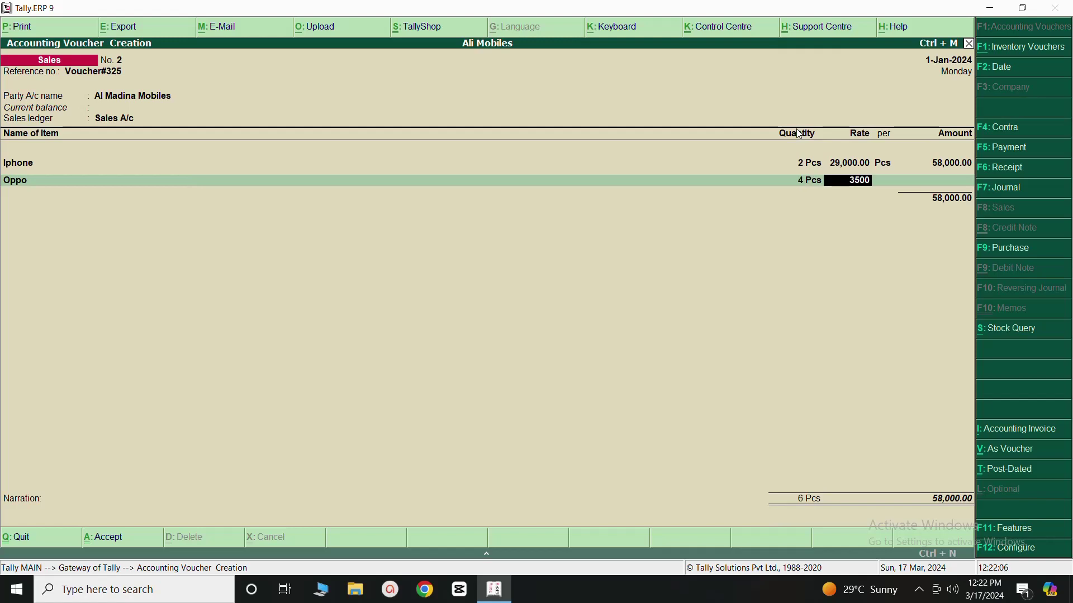
type("0")
key("Return")
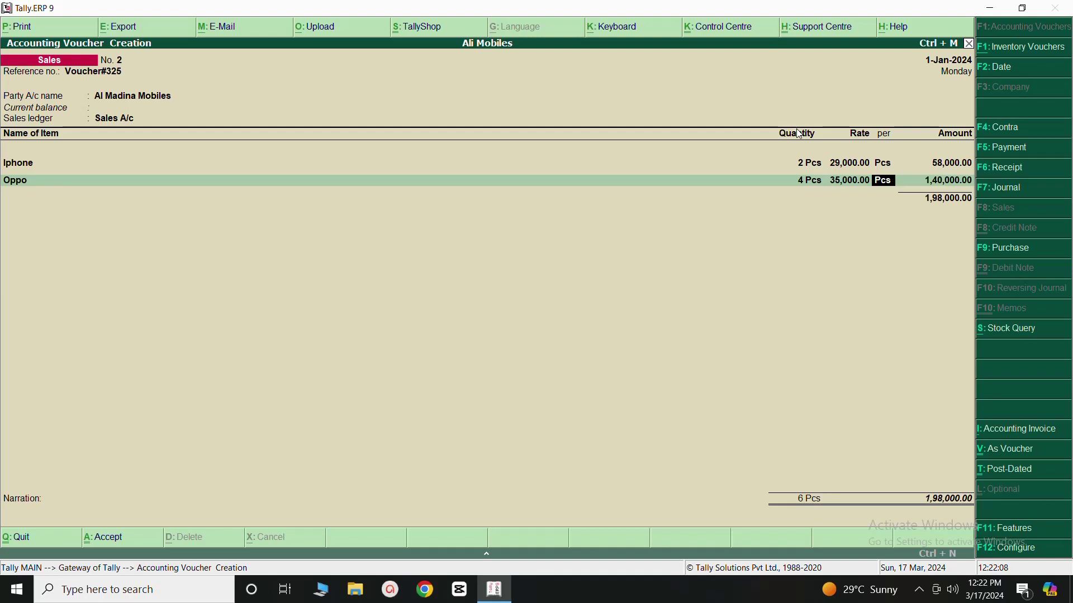
key("Return")
End the item list, accept the Al Madina Mobiles sales voucher without a narration and quit voucher creation.
key("Return")
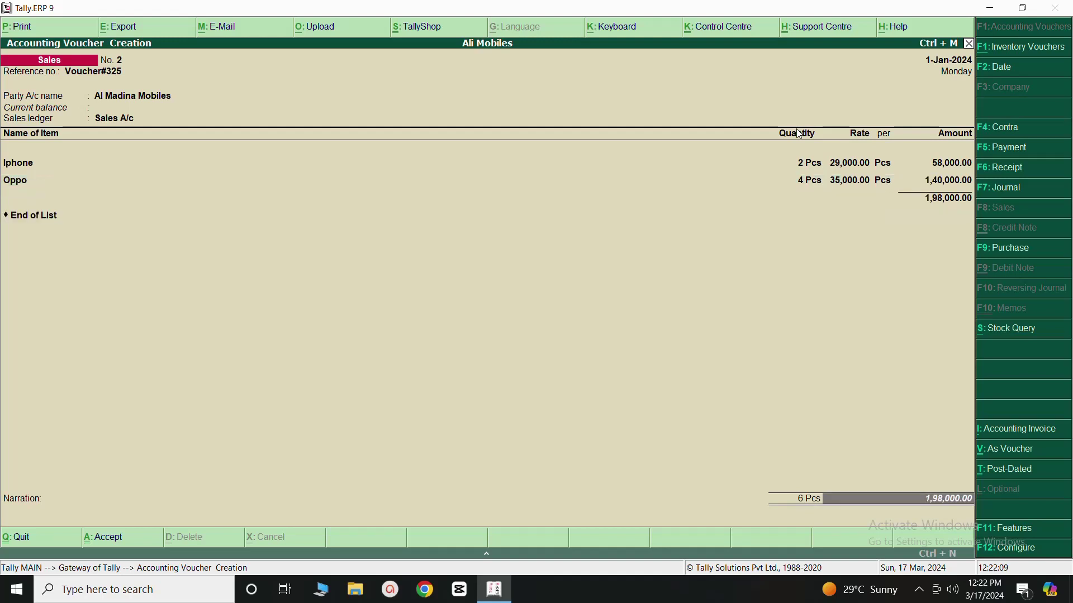
key("Return")
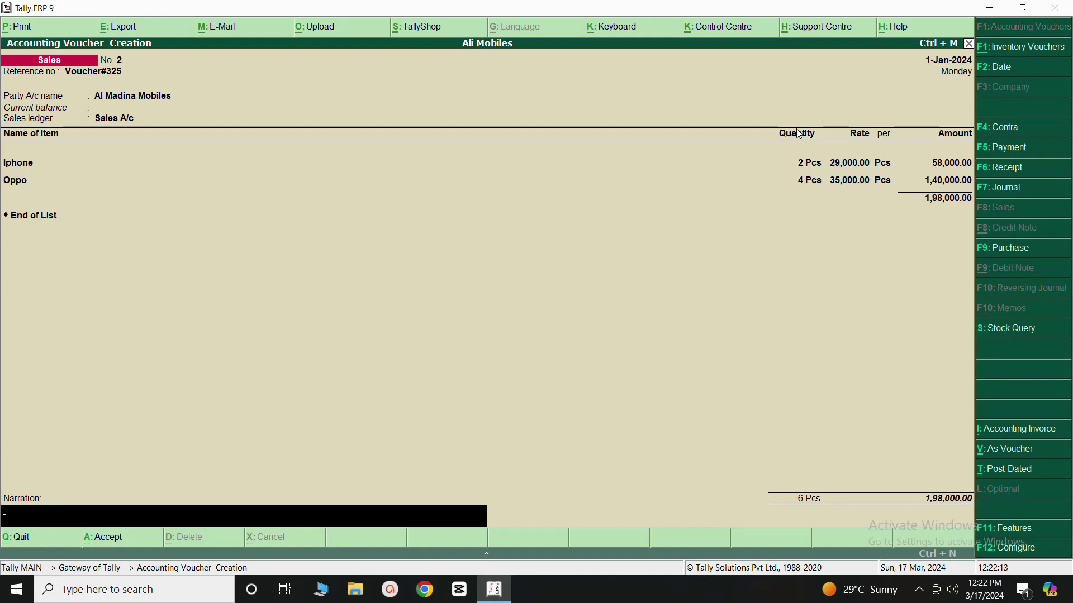
key("Return")
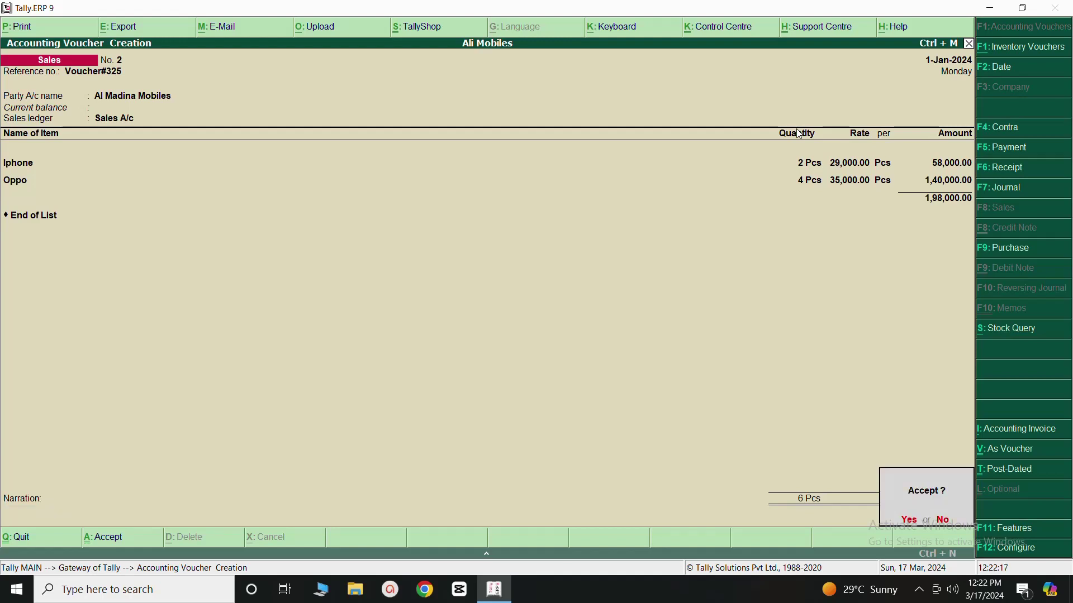
key("Return")
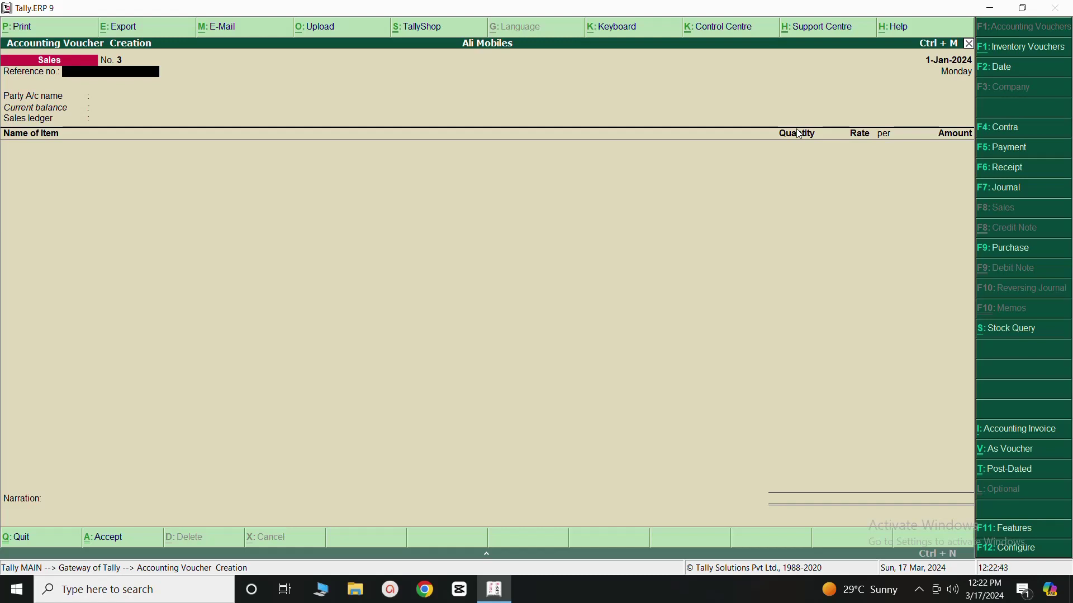
key("Escape")
key("y")
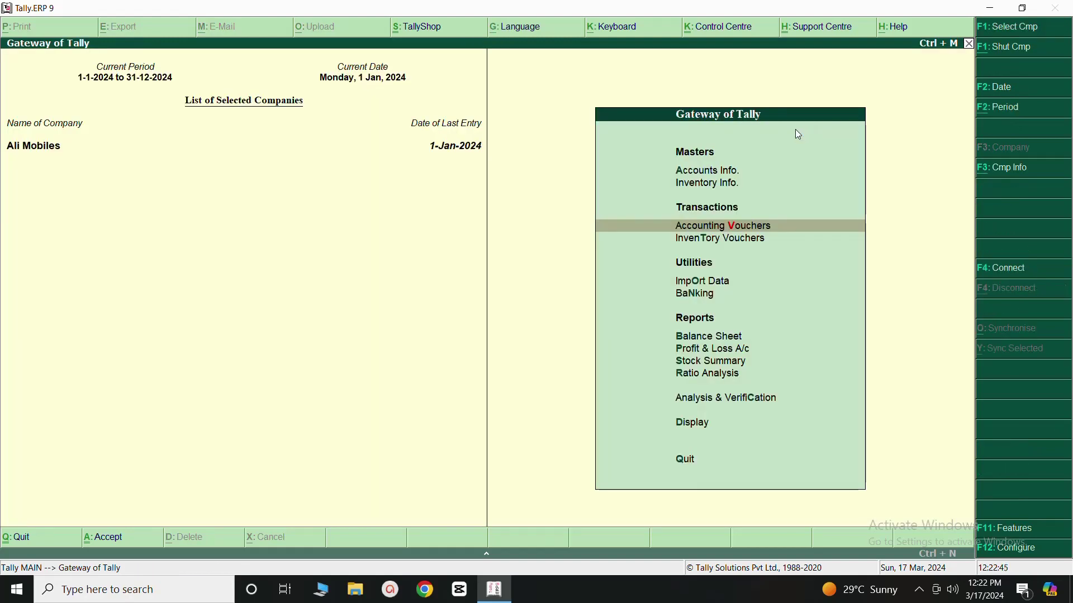
Open the Balance Sheet and drill down through Current Assets to the Sundry Debtors group summary.
left_click(701, 339)
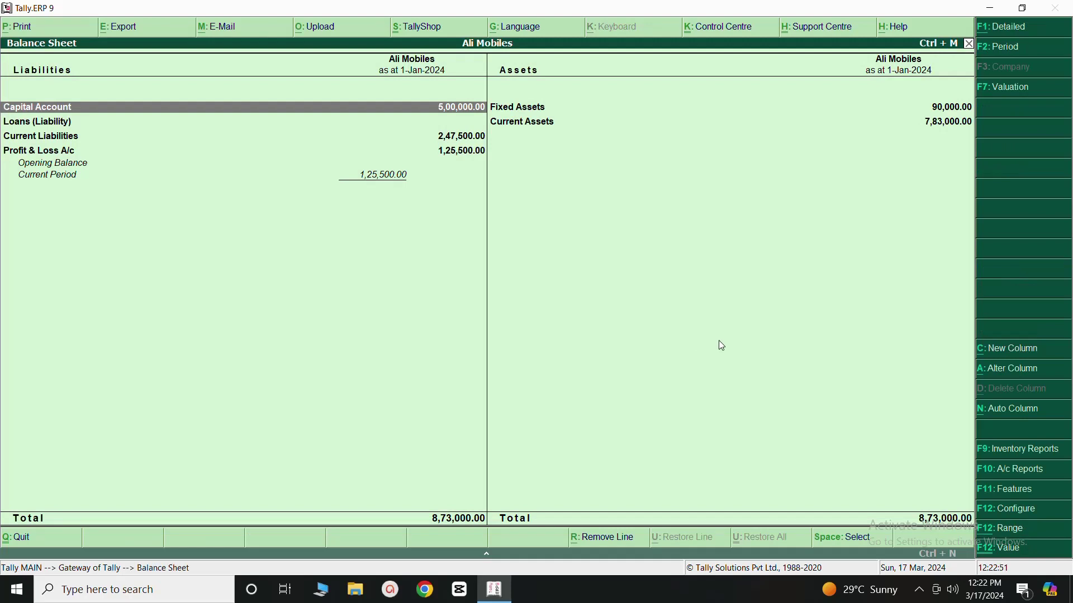
left_click(534, 124)
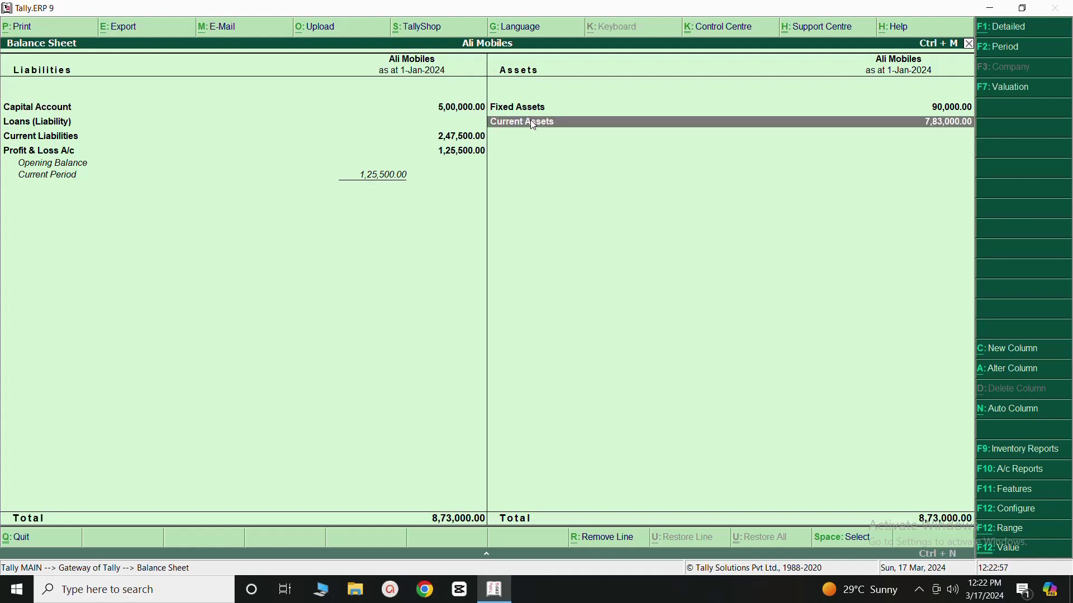
left_click(534, 124)
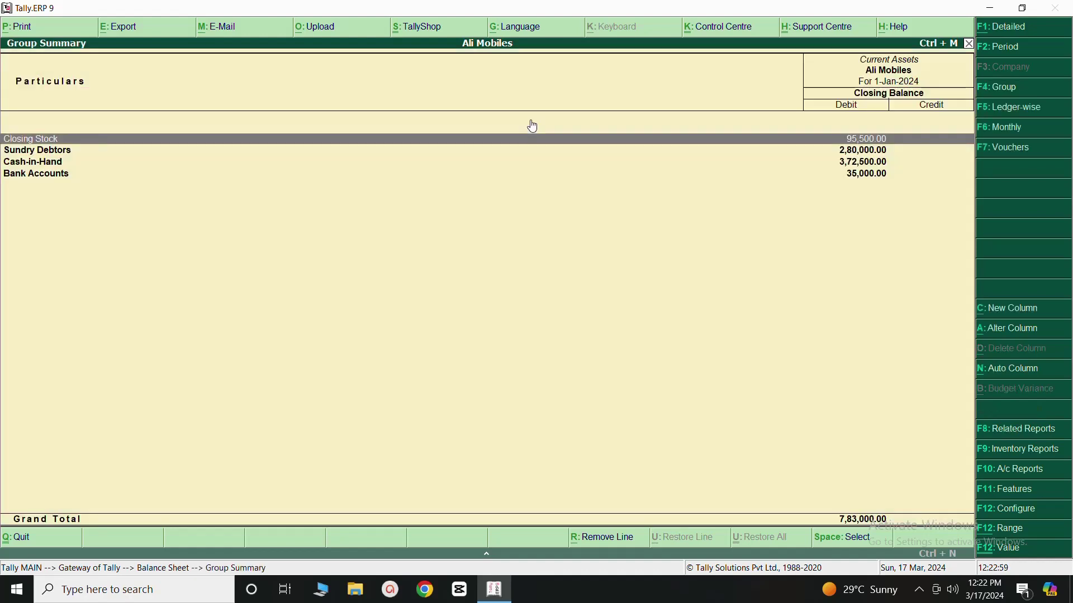
left_click(54, 154)
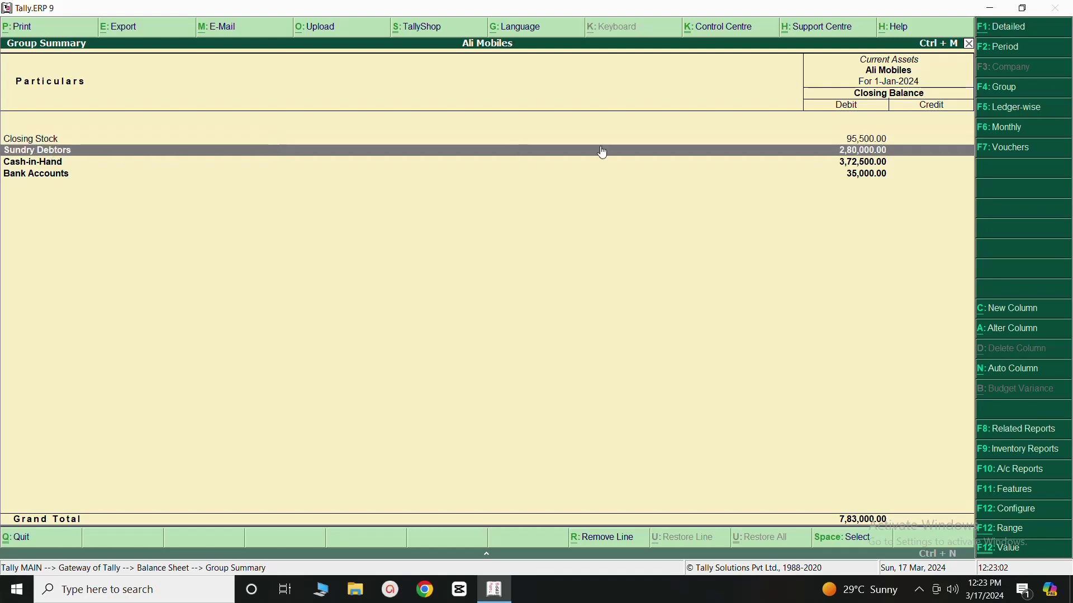
left_click(779, 153)
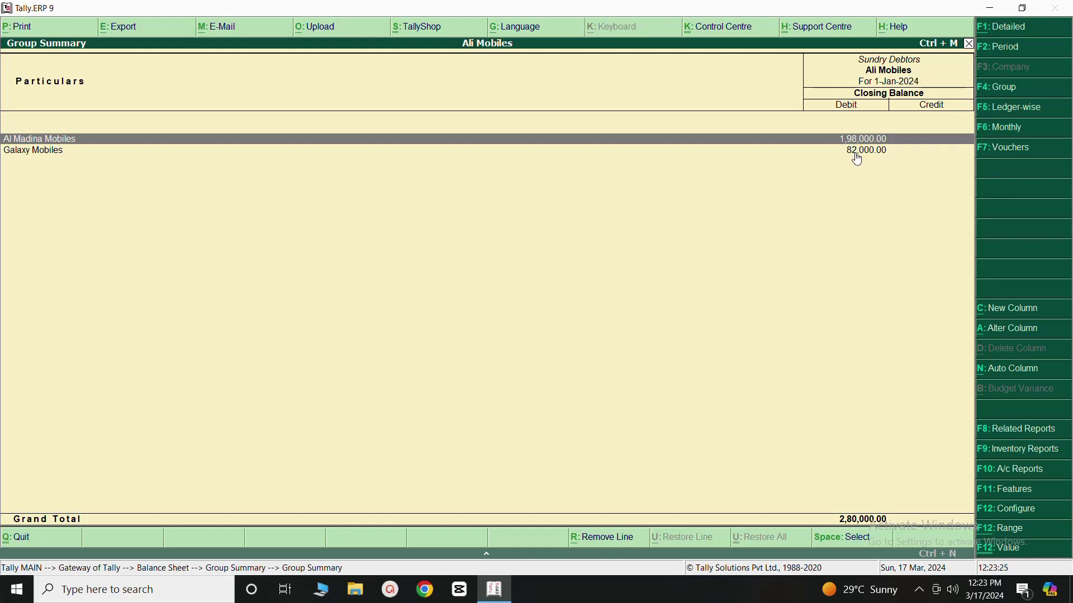
Drill down into Al Madina Mobiles' January sales voucher to review it, and return to the Gateway of Tally.
key("Return")
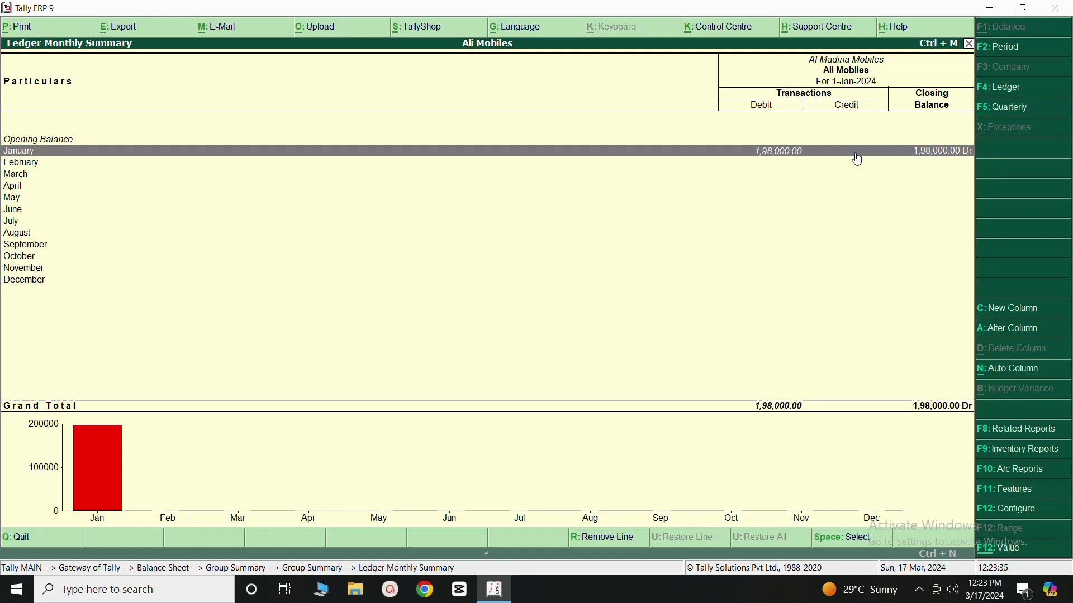
left_click(857, 155)
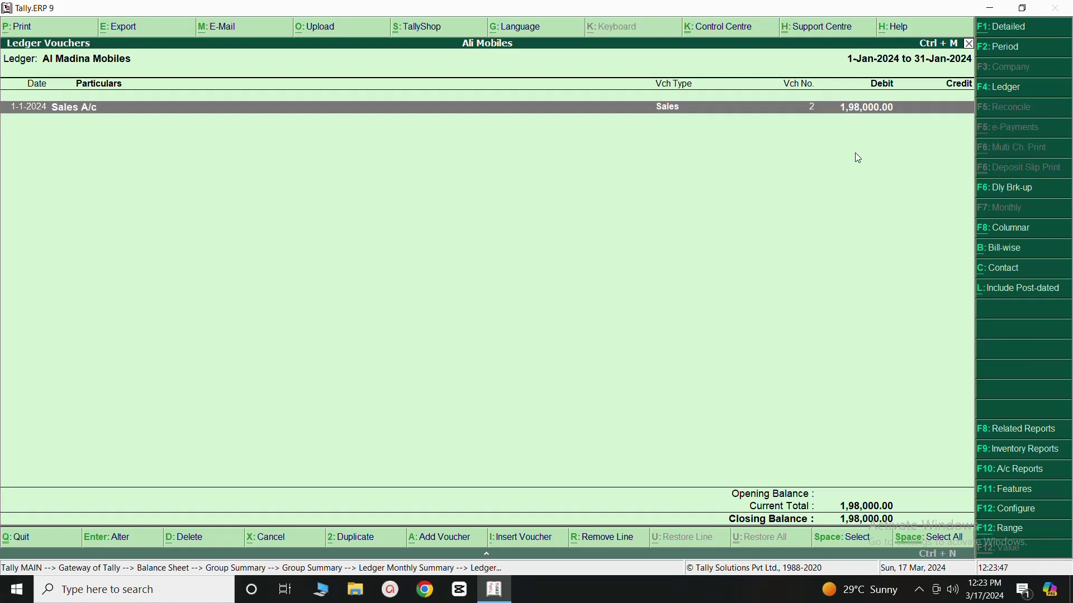
key("Return")
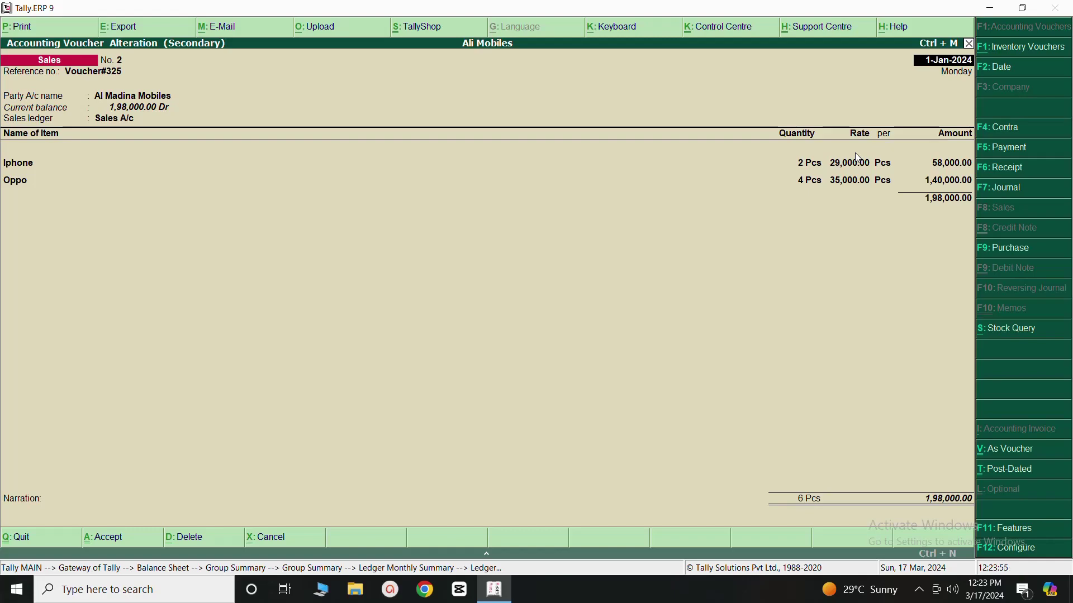
key("Escape")
key("Escape")
key("Escape")
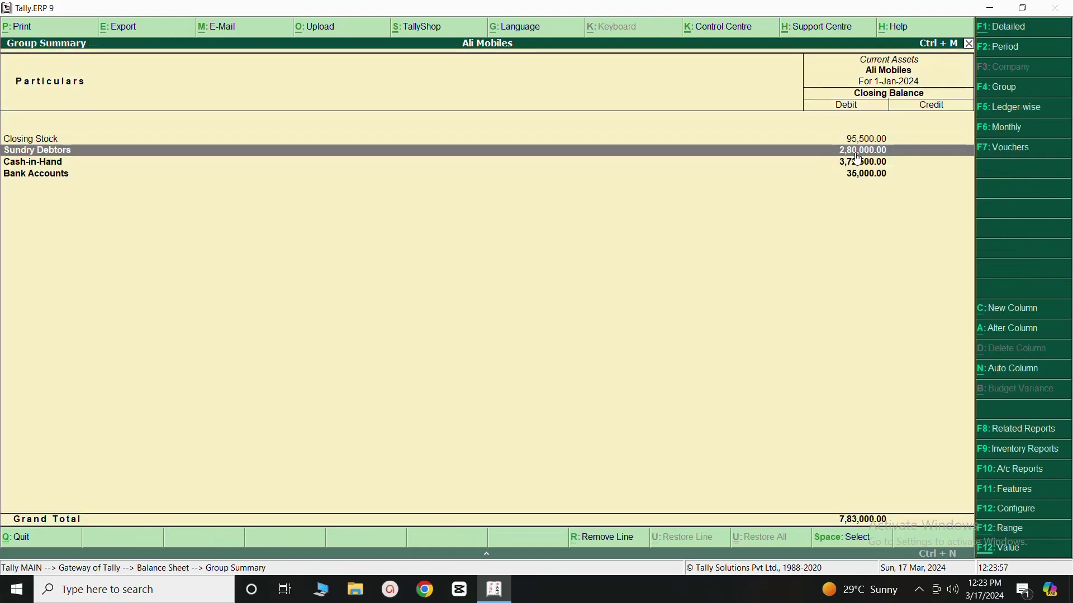
key("Escape")
key("Escape")
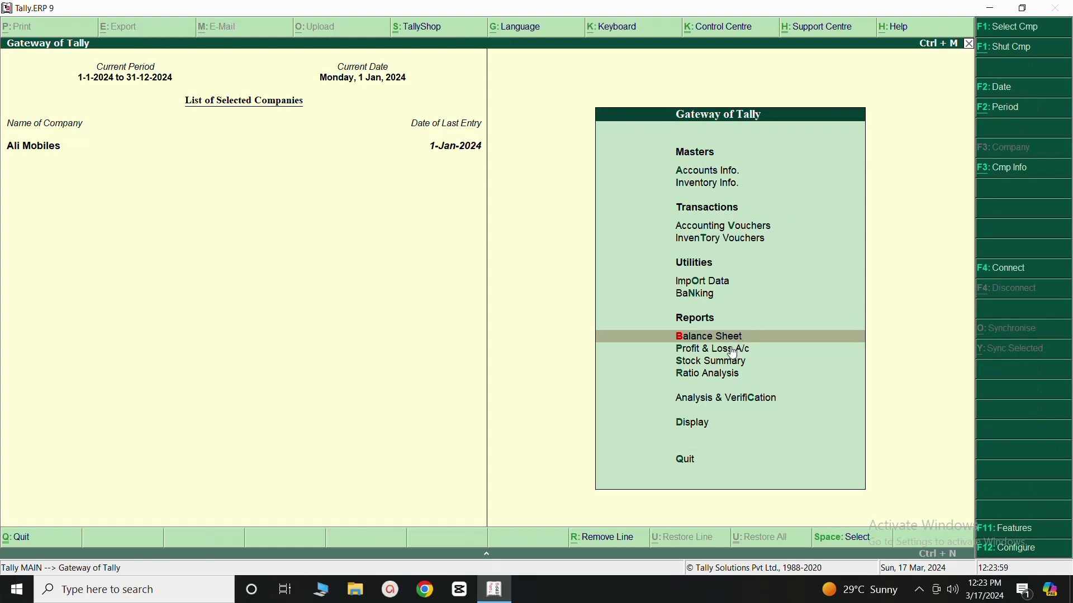
Open the Profit & Loss A/c and drill down through Sales Accounts to the Sales A/c monthly summary.
left_click(725, 350)
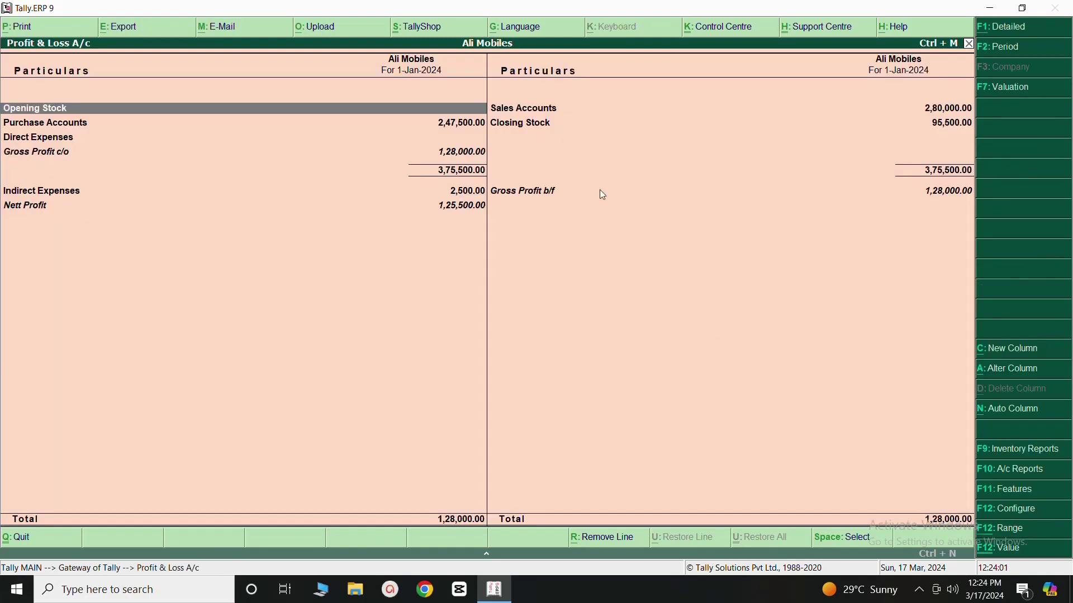
left_click(526, 112)
left_click(517, 114)
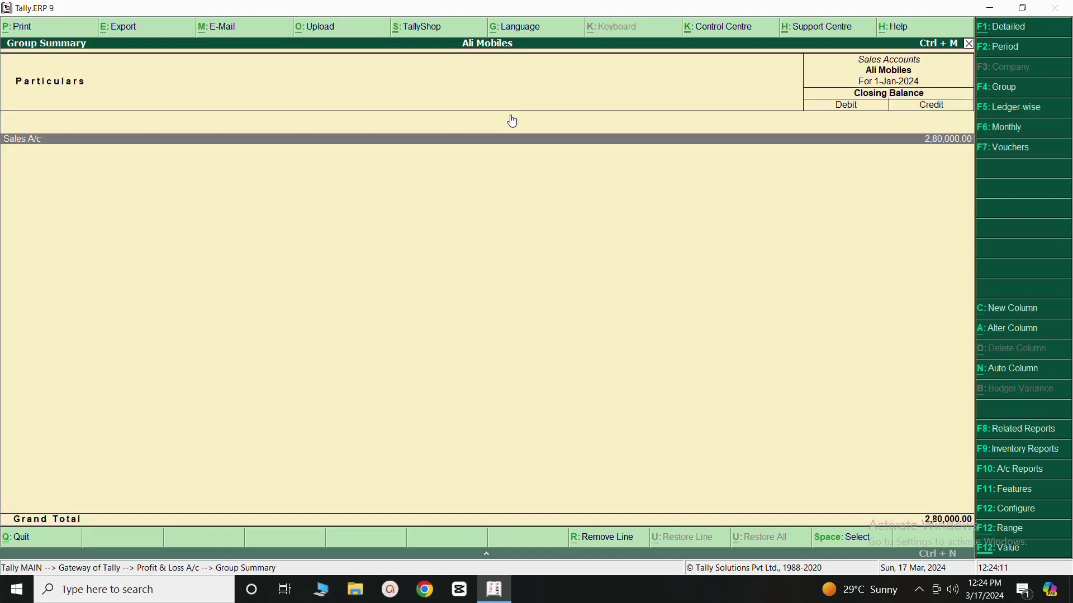
key("Return")
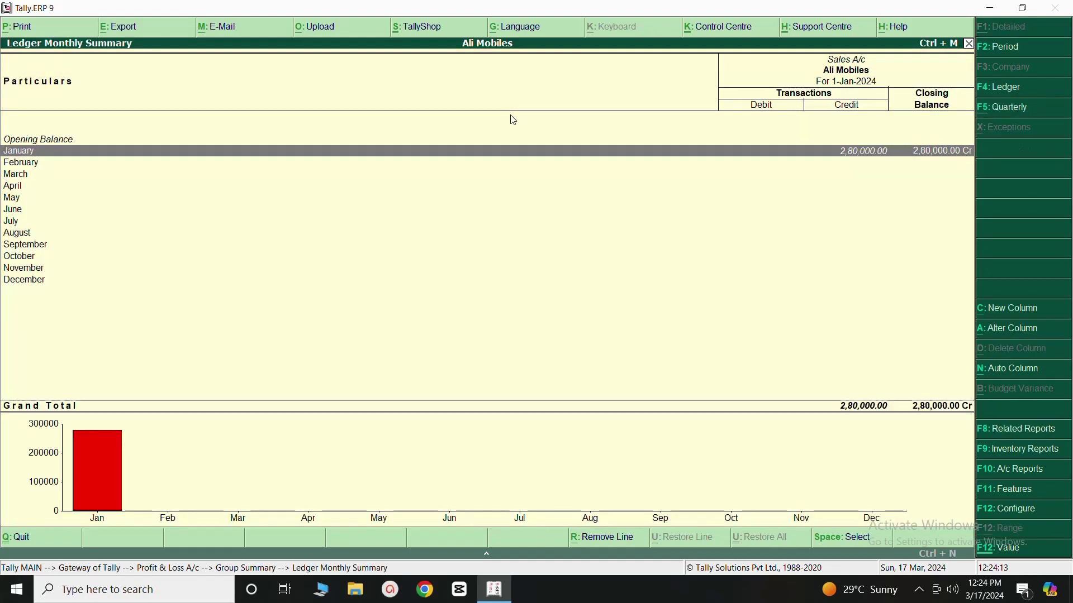
Drill down from January sales into the Galaxy Mobiles sales voucher to review it, and return to the Gateway of Tally without changes.
key("Return")
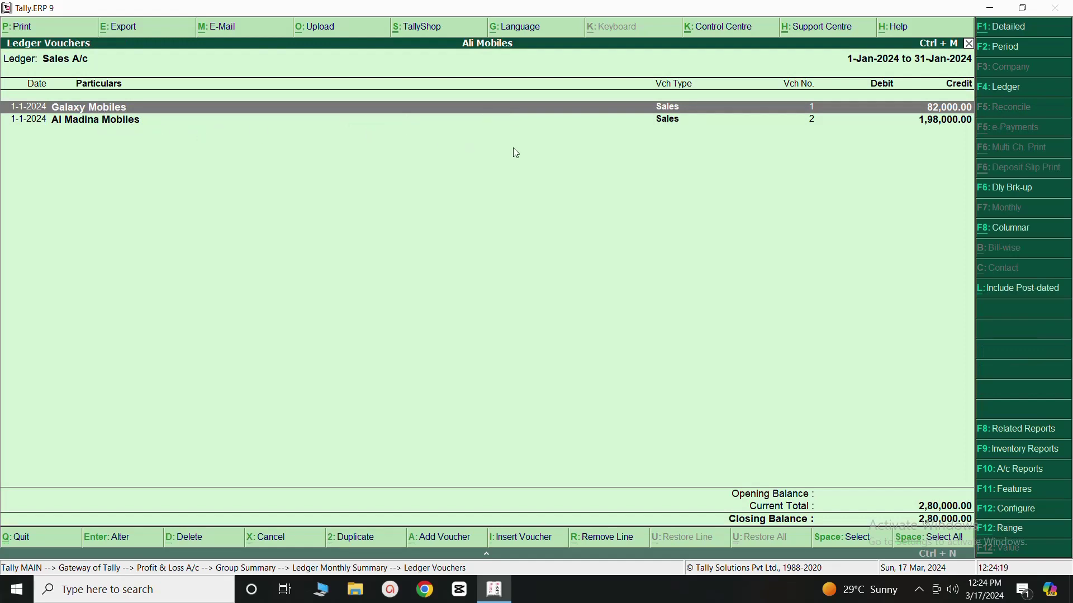
key("Return")
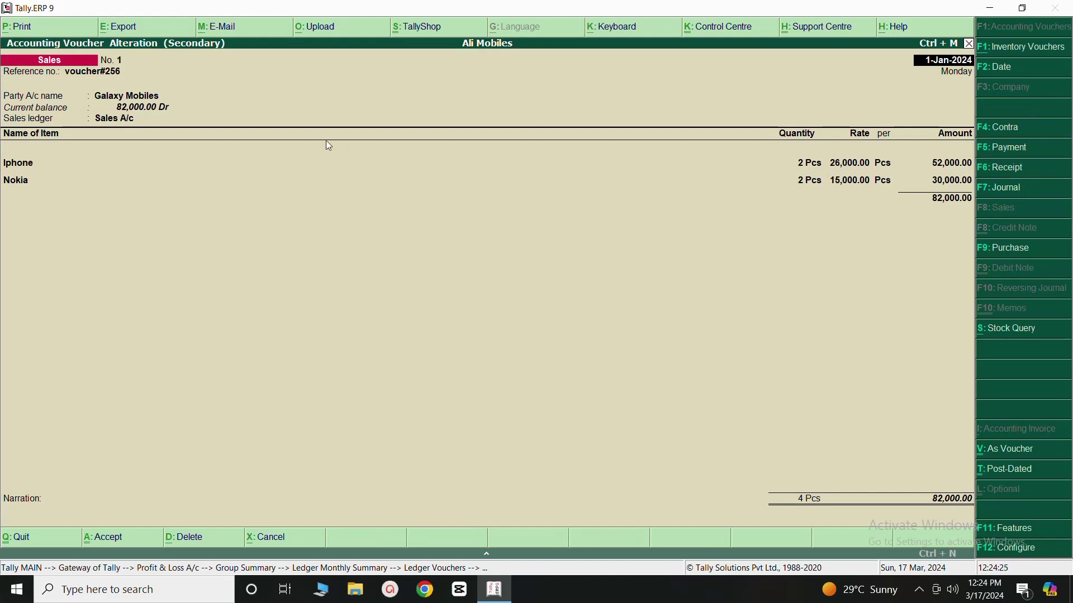
key("Escape")
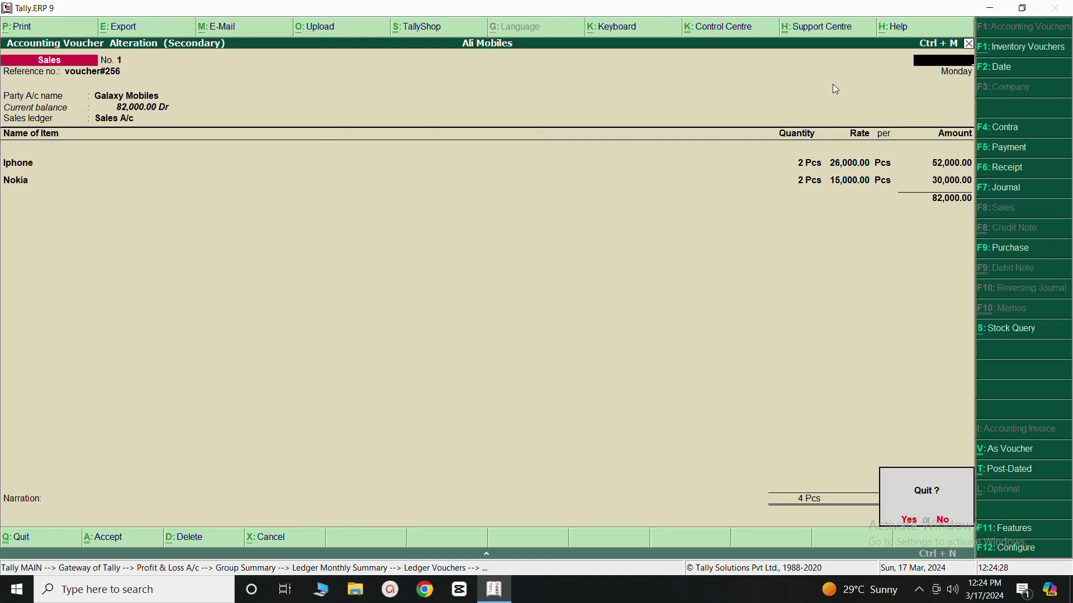
key("y")
key("Escape")
key("Escape")
key("Escape")
key("Escape")
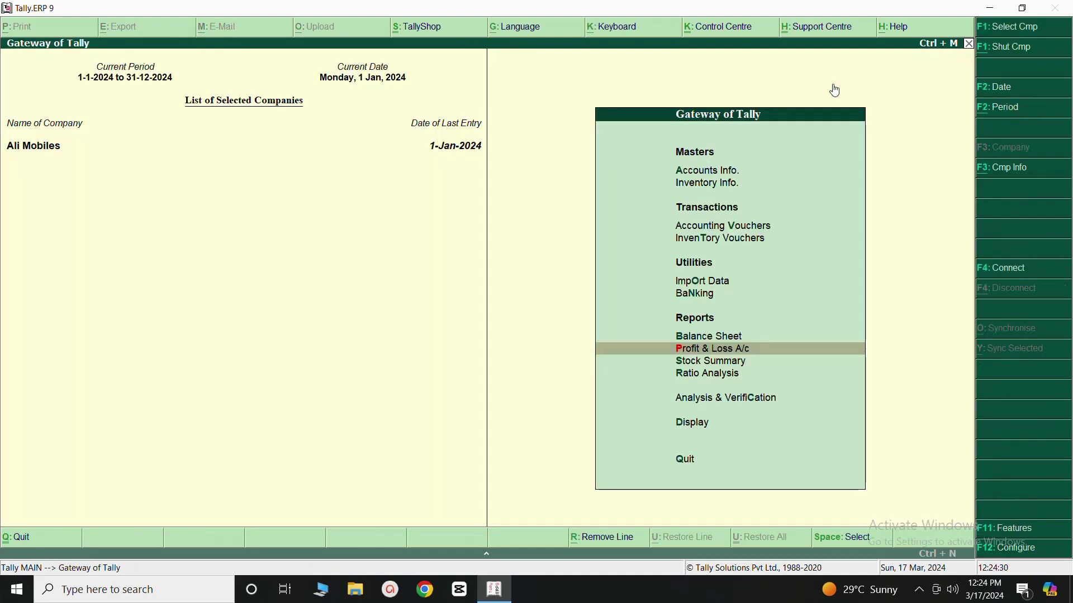
Display the ledger vouchers of Al Madina Mobiles from the ledger account books.
left_click(686, 425)
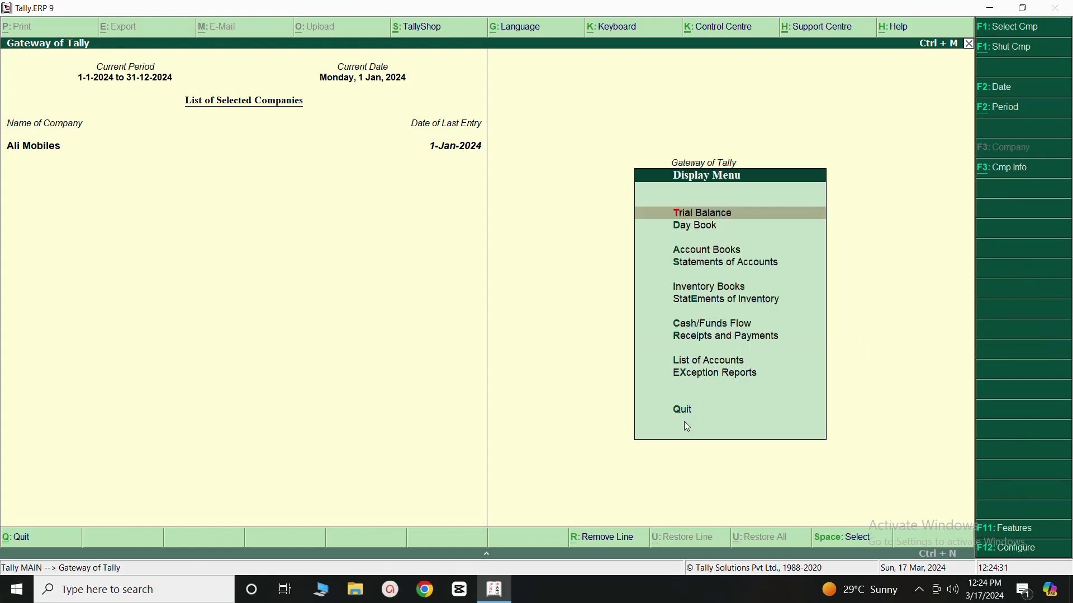
left_click(696, 255)
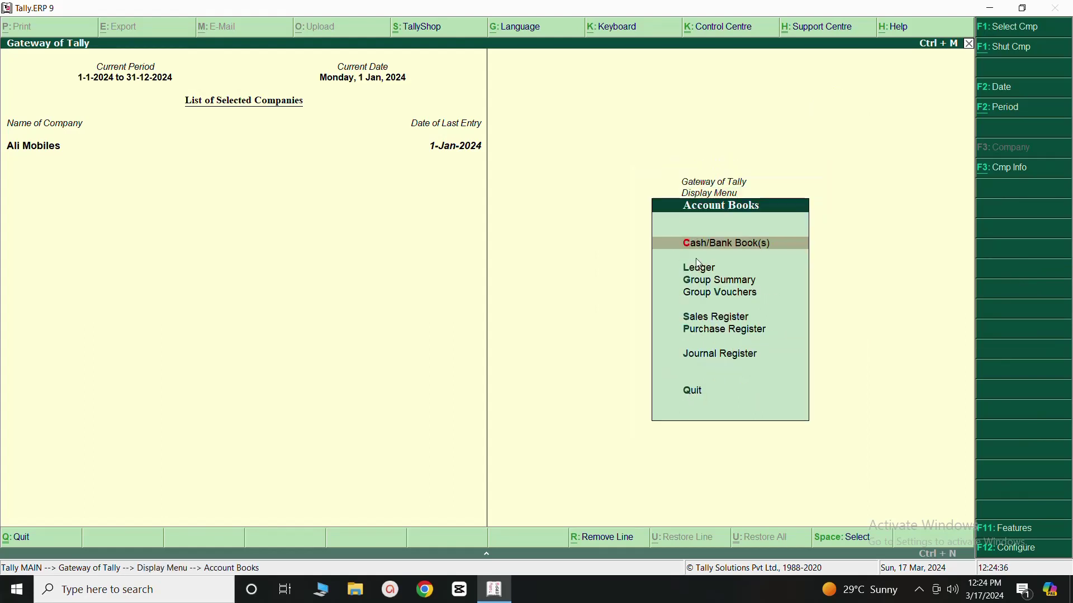
left_click(696, 266)
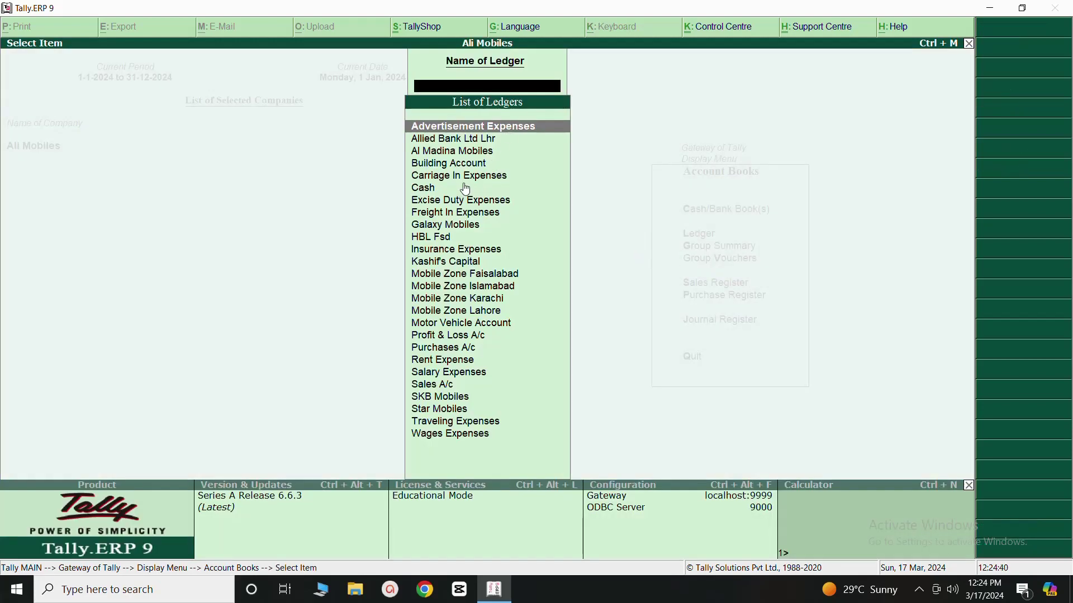
left_click(427, 154)
key("Return")
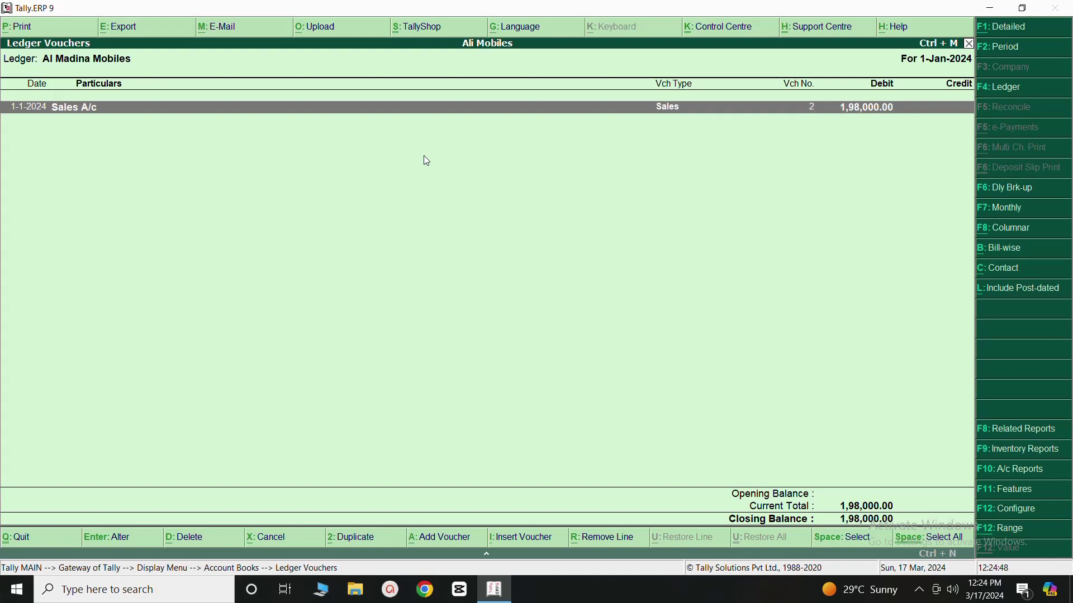
Review the Al Madina Mobiles sales voucher from its ledger, and return to the Gateway of Tally.
key("Return")
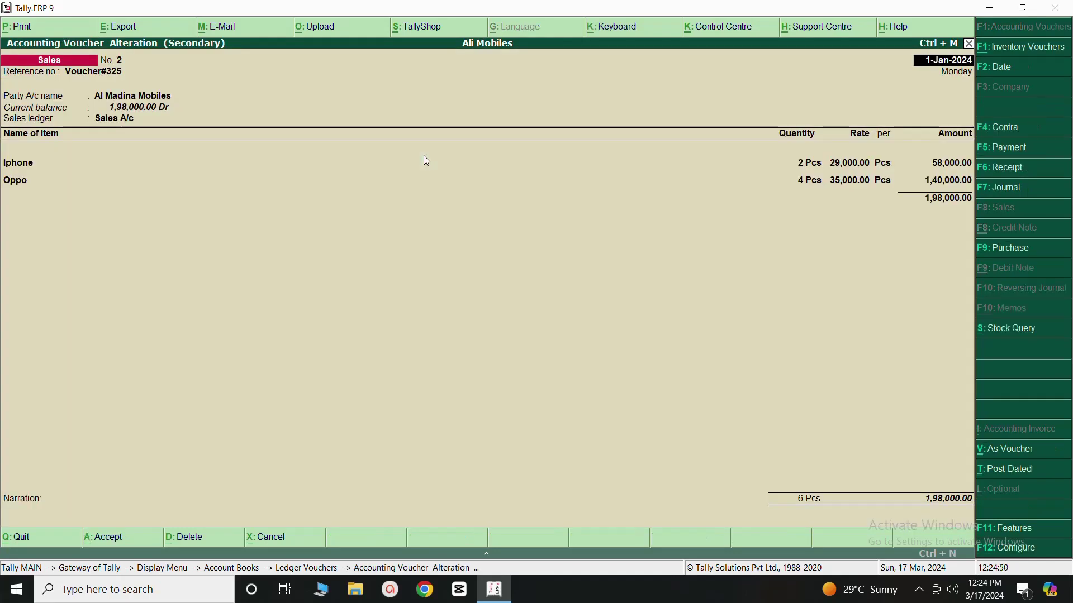
left_click(970, 44)
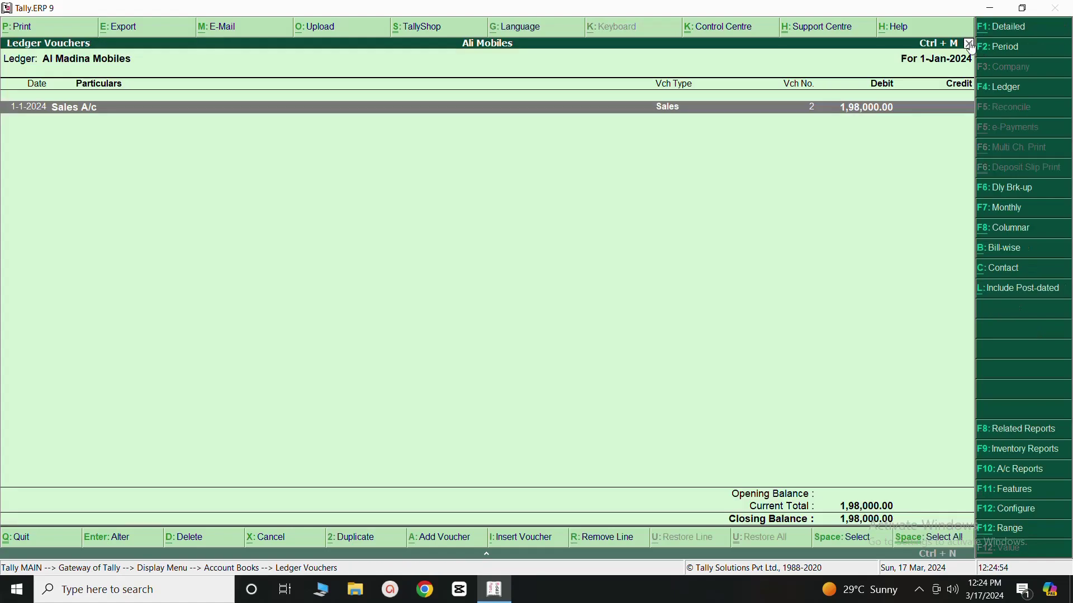
left_click(970, 44)
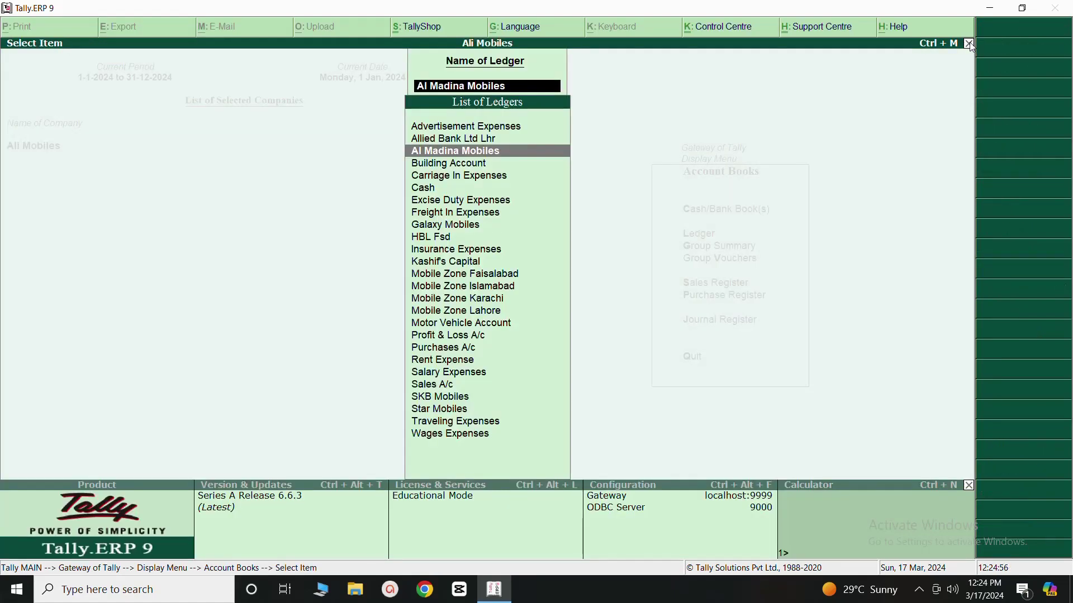
left_click(970, 45)
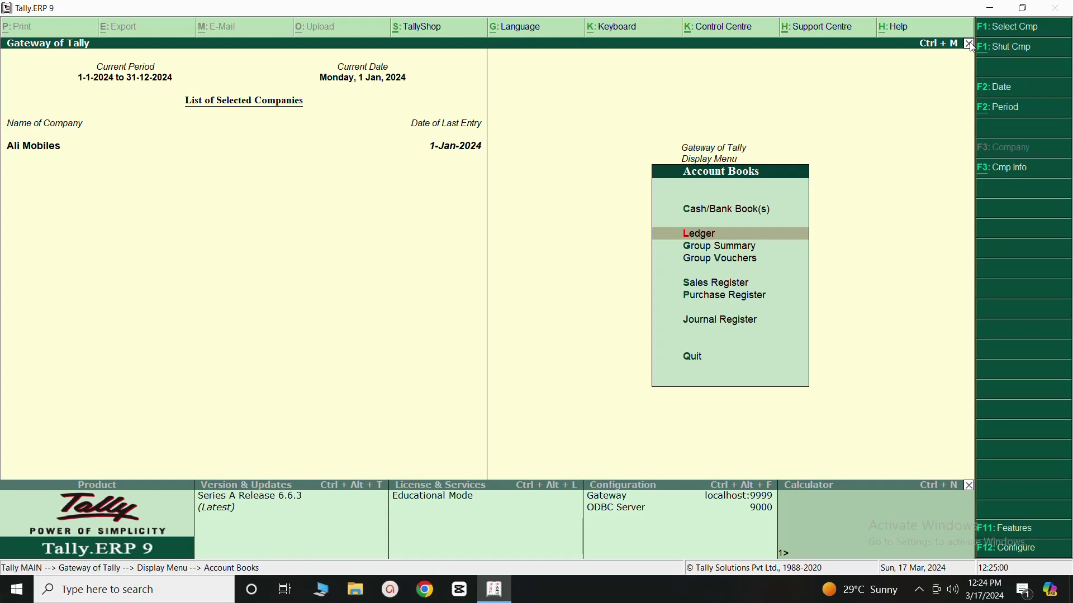
left_click(971, 44)
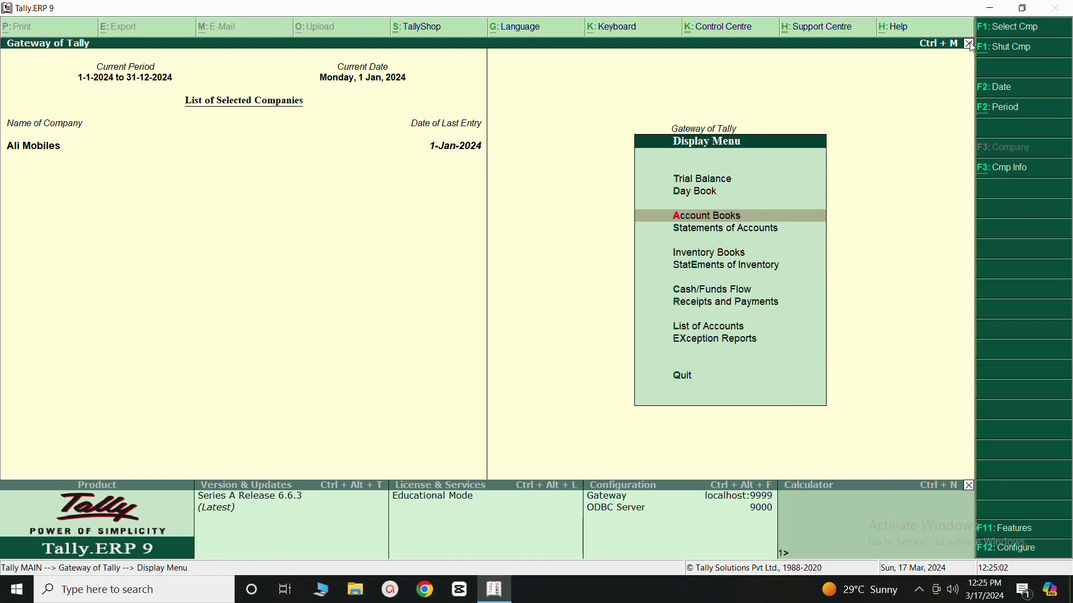
left_click(970, 44)
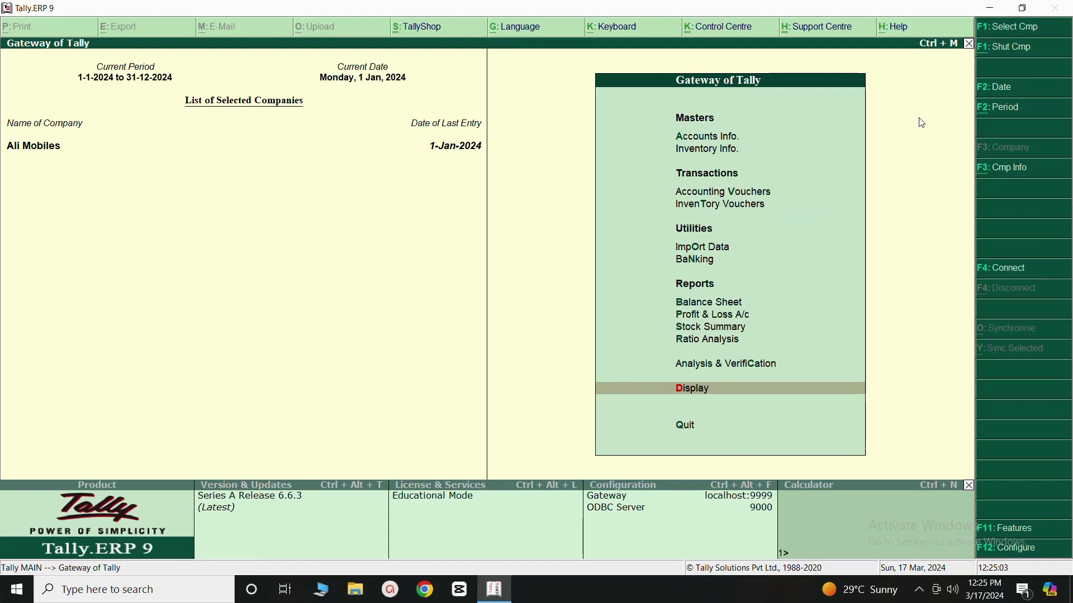